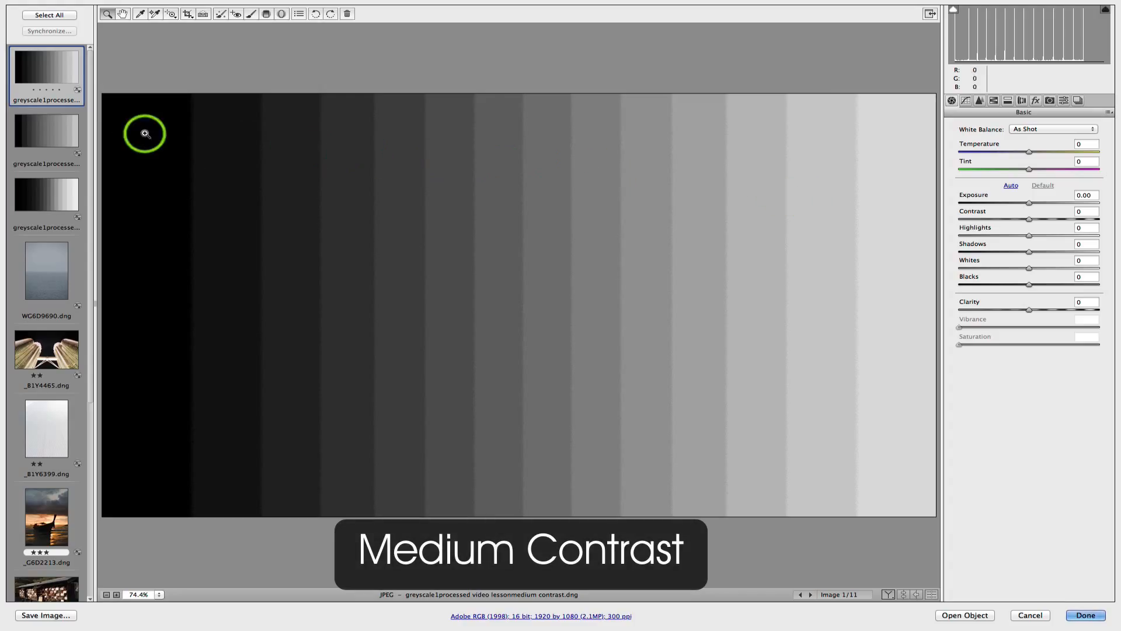
Compare the low contrast and high contrast versions of the processed greyscale step image.
click(42, 130)
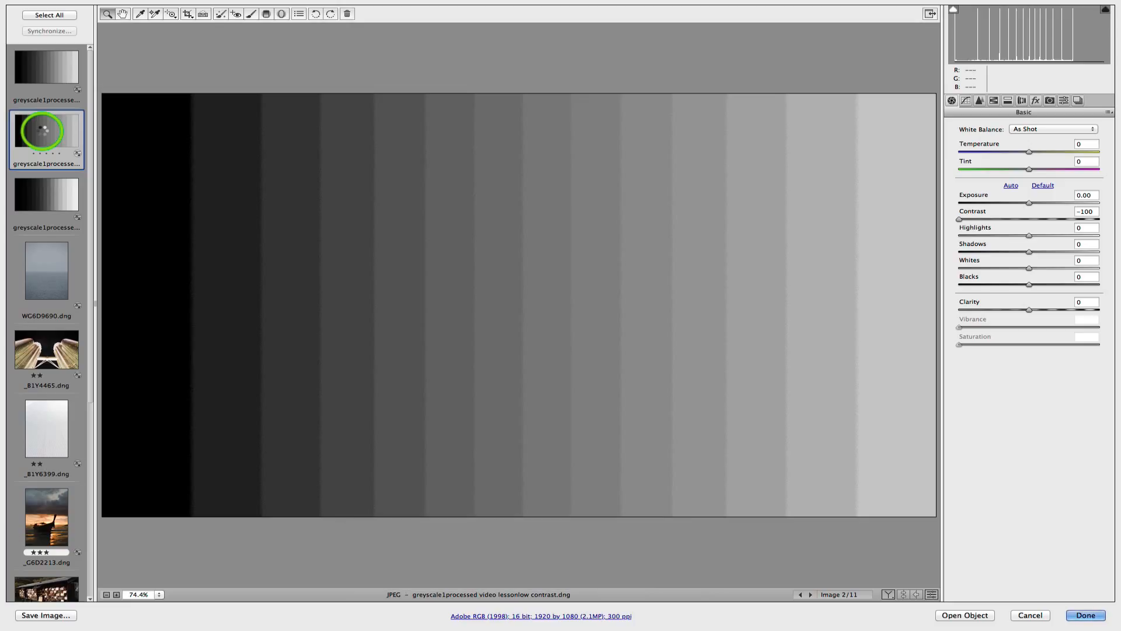
click(50, 194)
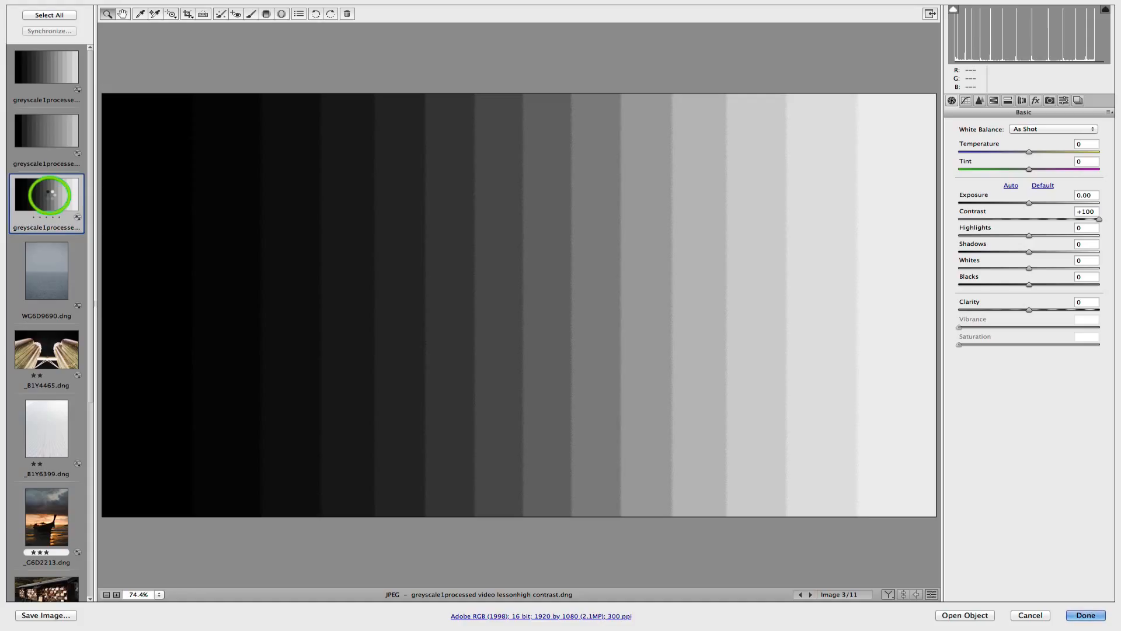
click(51, 129)
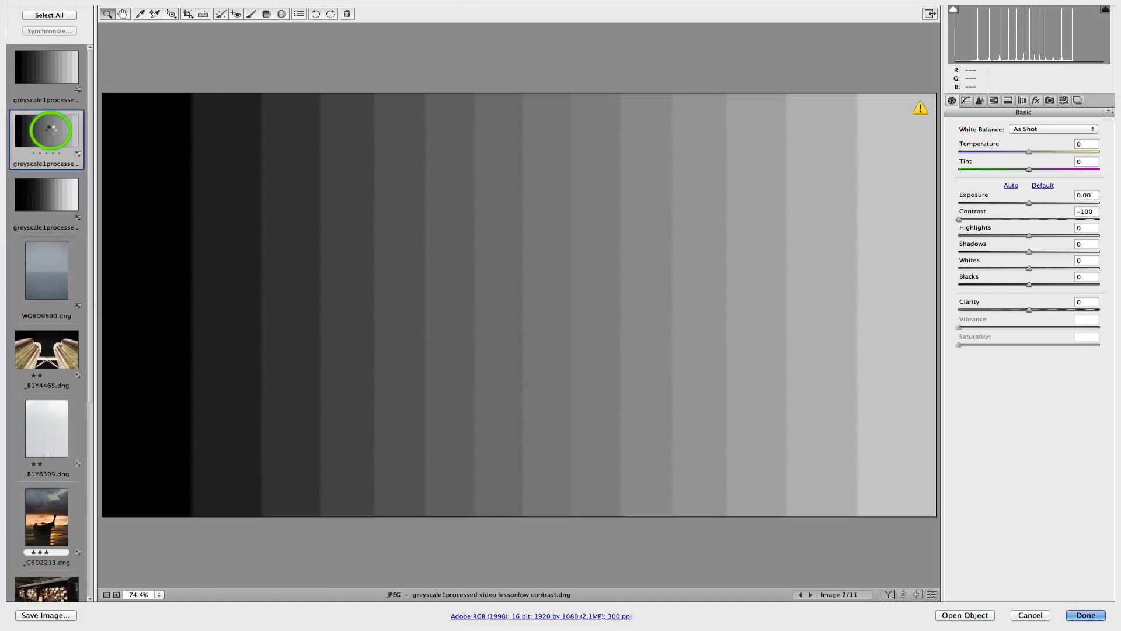
click(43, 190)
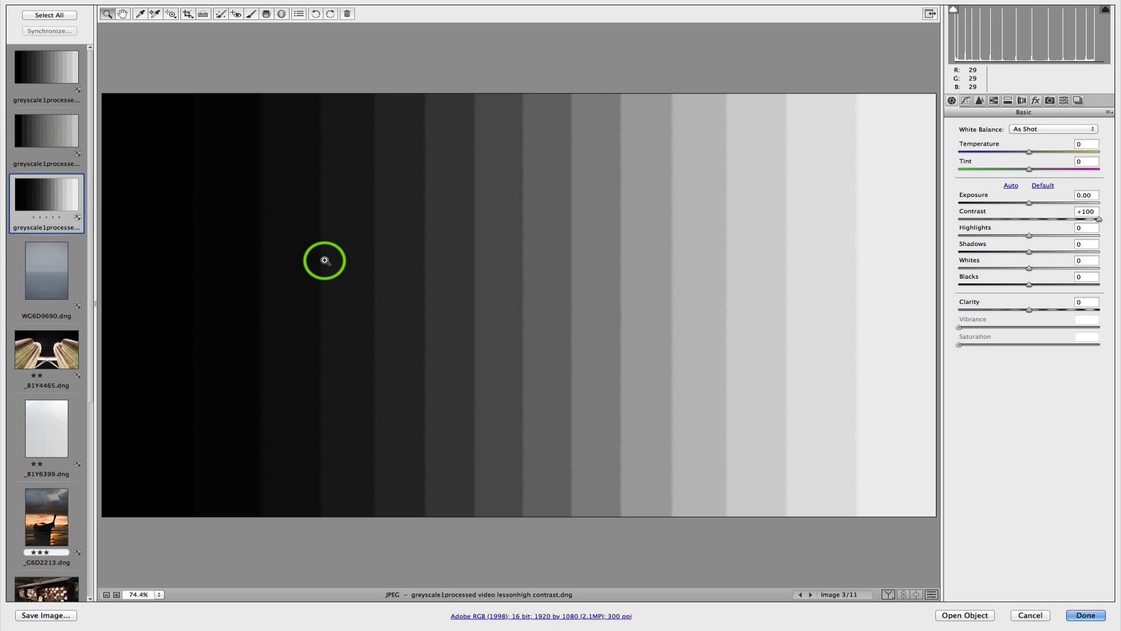
click(52, 128)
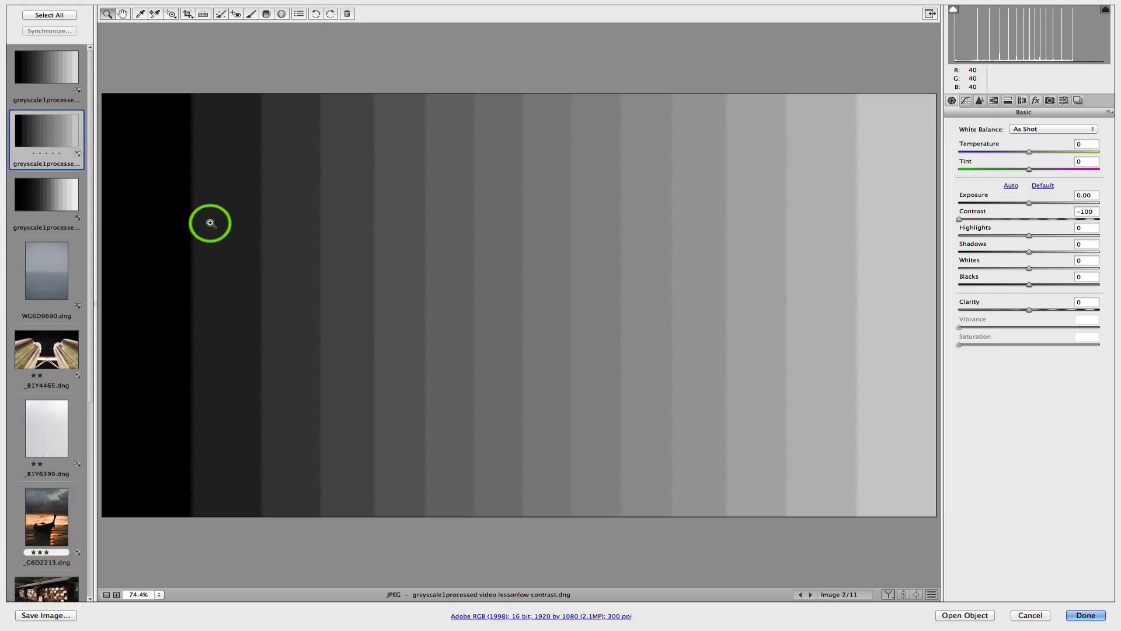
Examine the contrast and histograms of the sample photos, from the seascape WG6D9690.dng through to the domed building _G6D5803.dng.
click(59, 279)
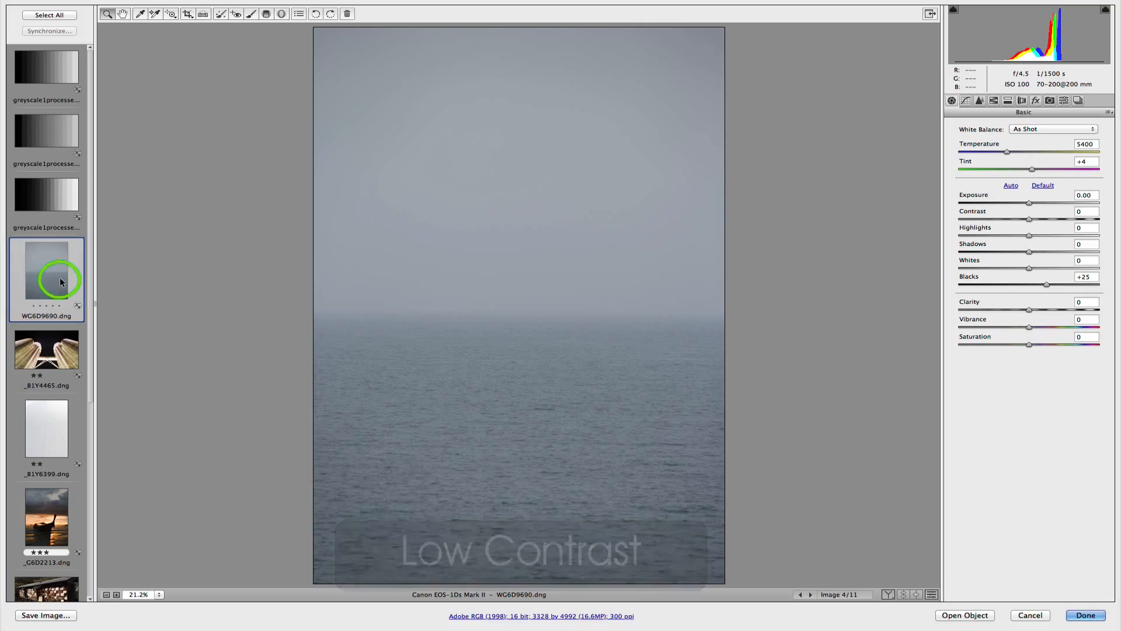
click(51, 349)
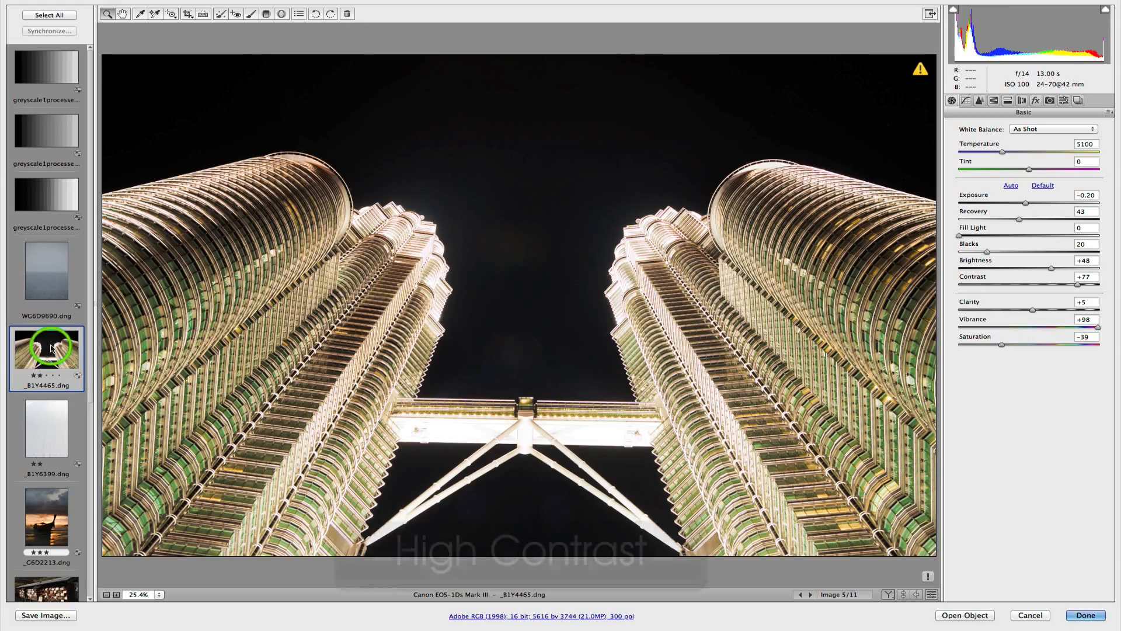
scroll(51, 349, down, 3)
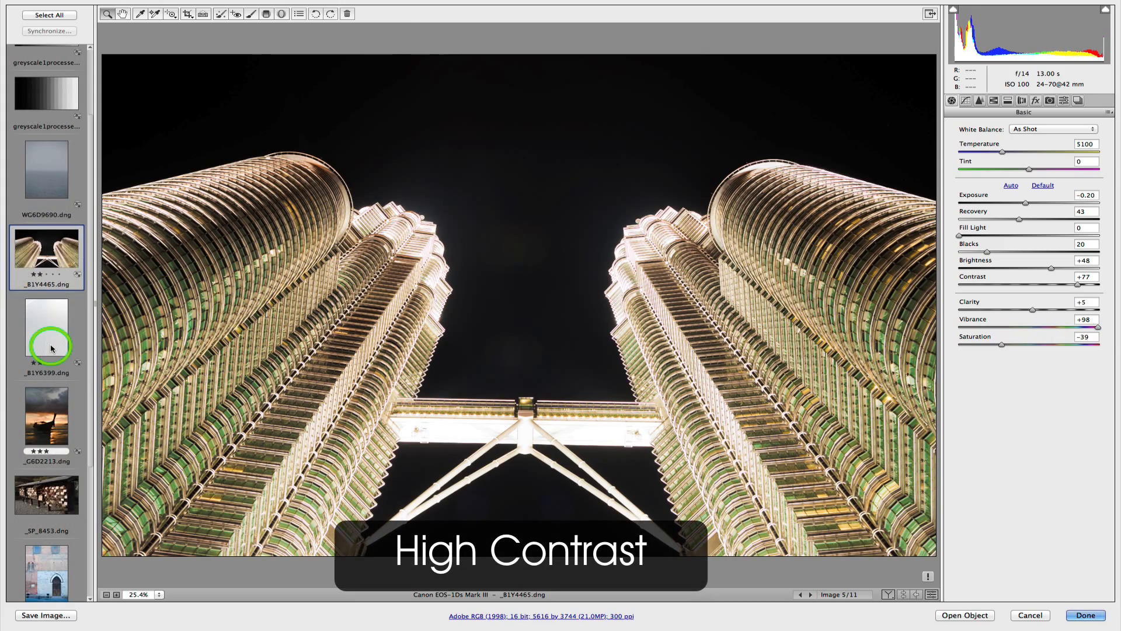
click(51, 349)
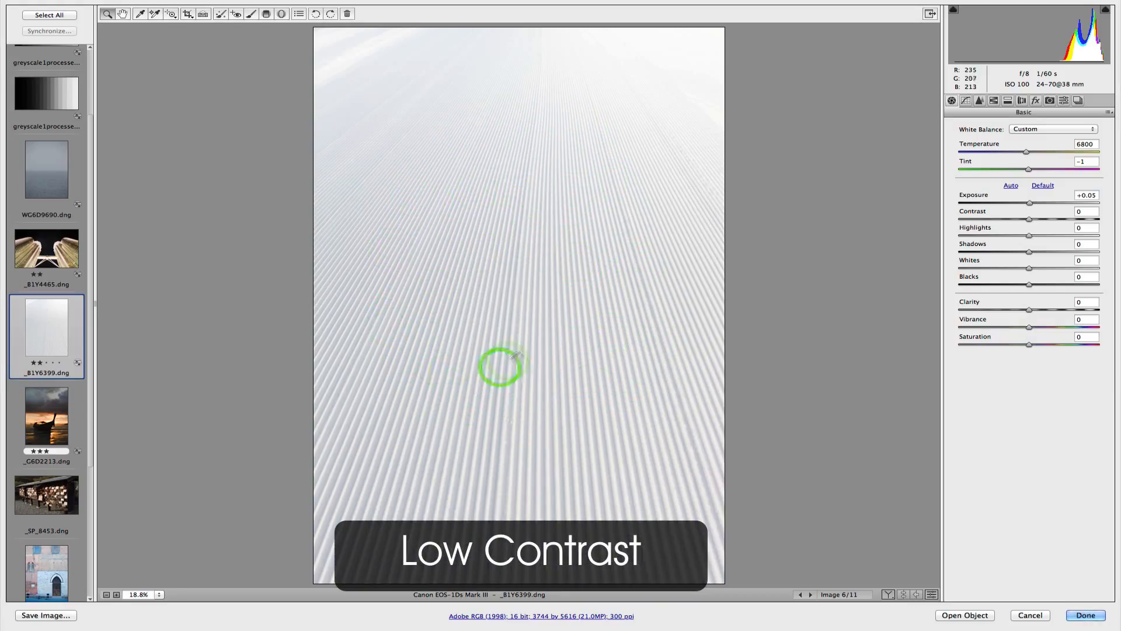
click(61, 418)
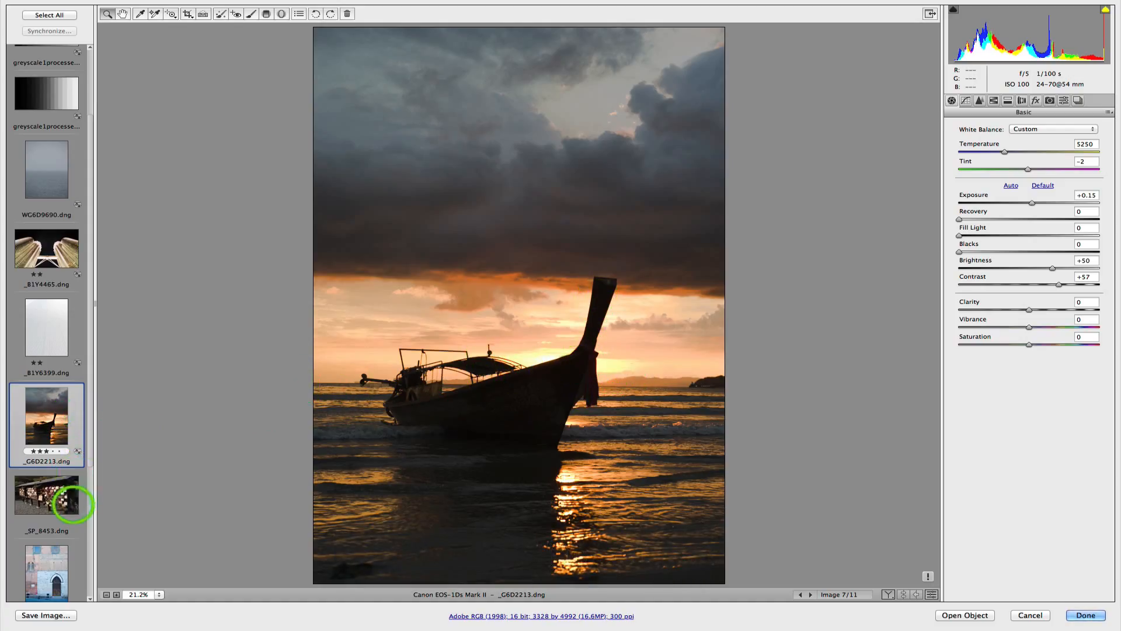
click(57, 496)
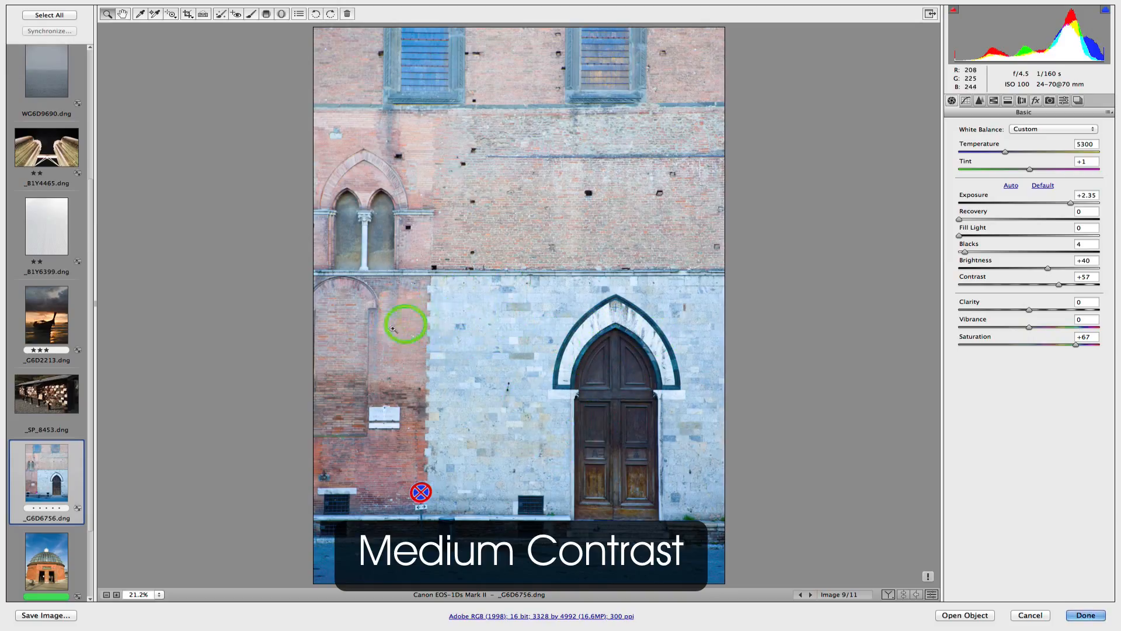
scroll(26, 493, down, 3)
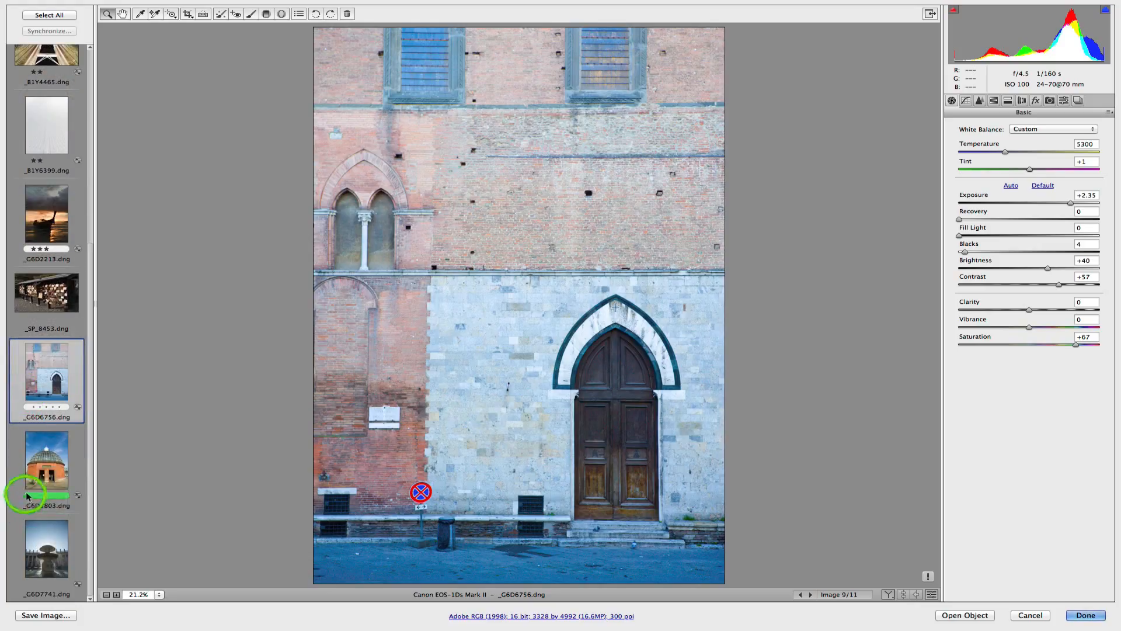
click(50, 476)
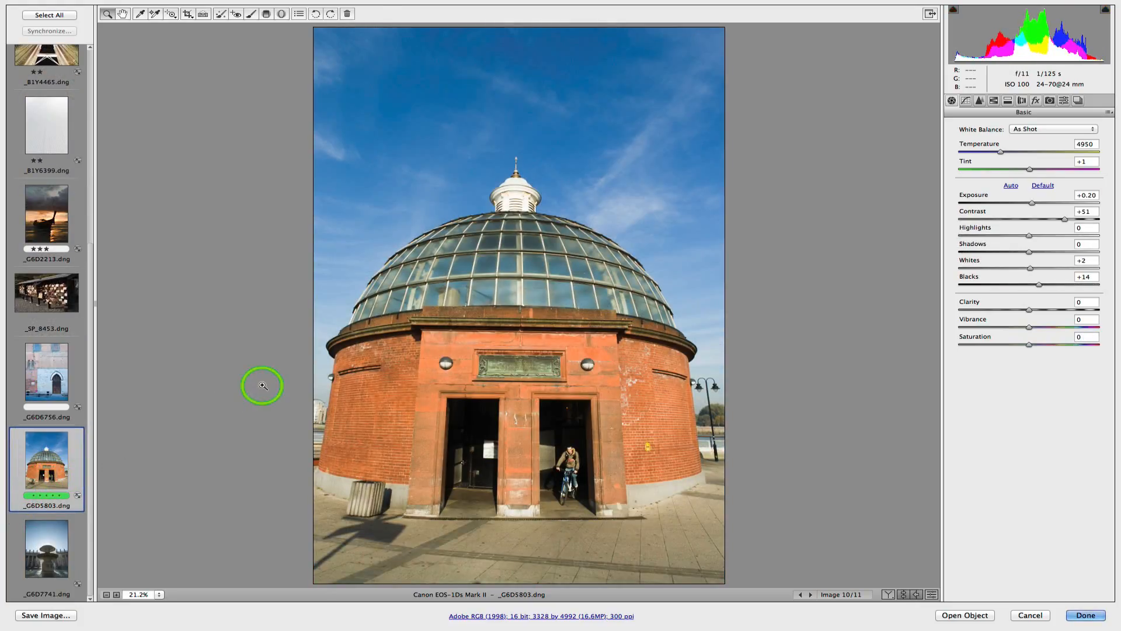
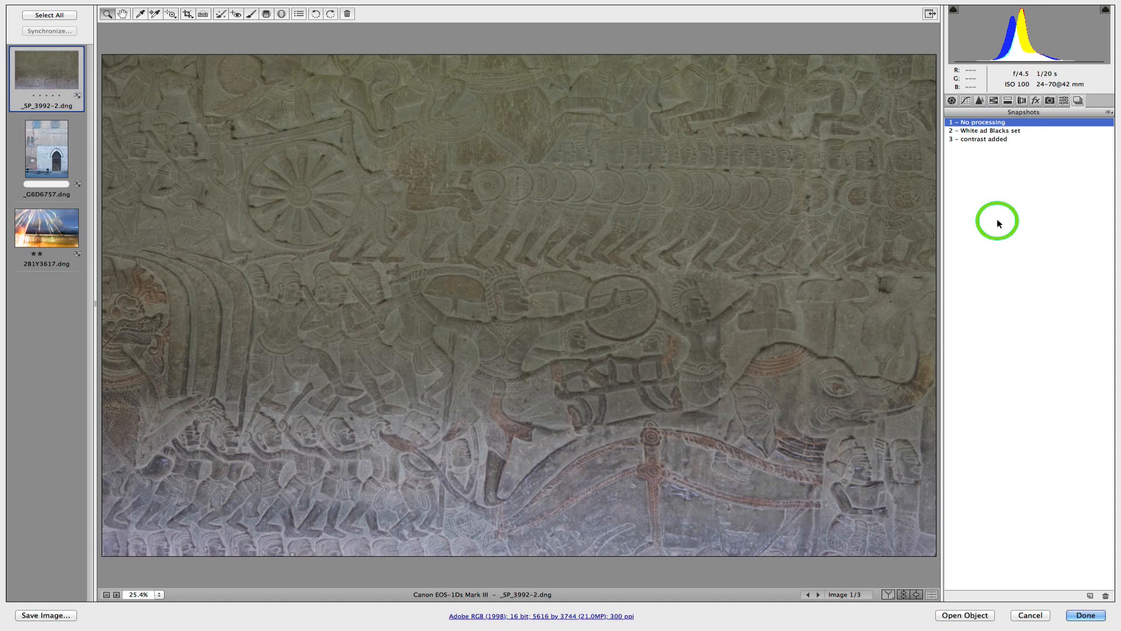
Compare the no processing, whites and blacks set, and contrast added snapshots of the stone carving photo _SP_3992-2.dng.
click(1010, 131)
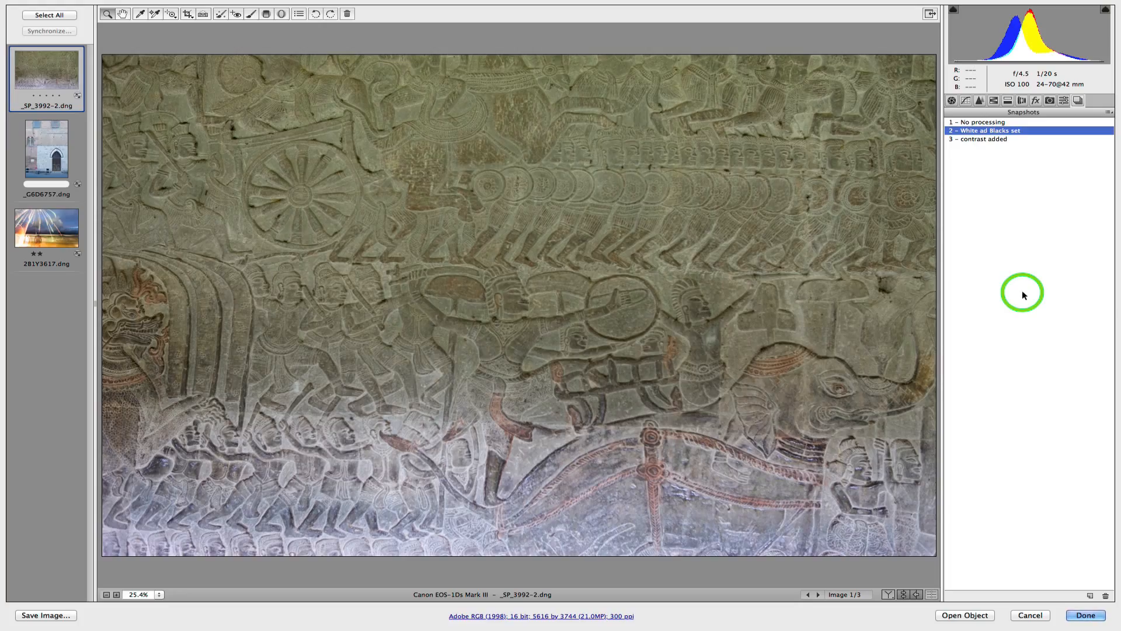
click(983, 139)
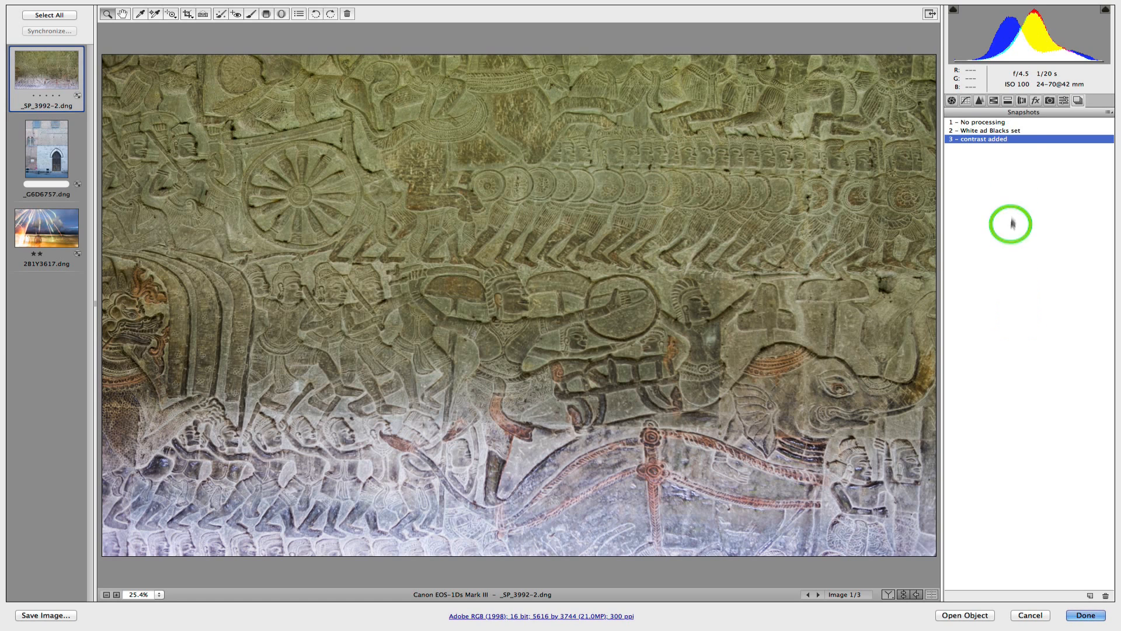
click(997, 123)
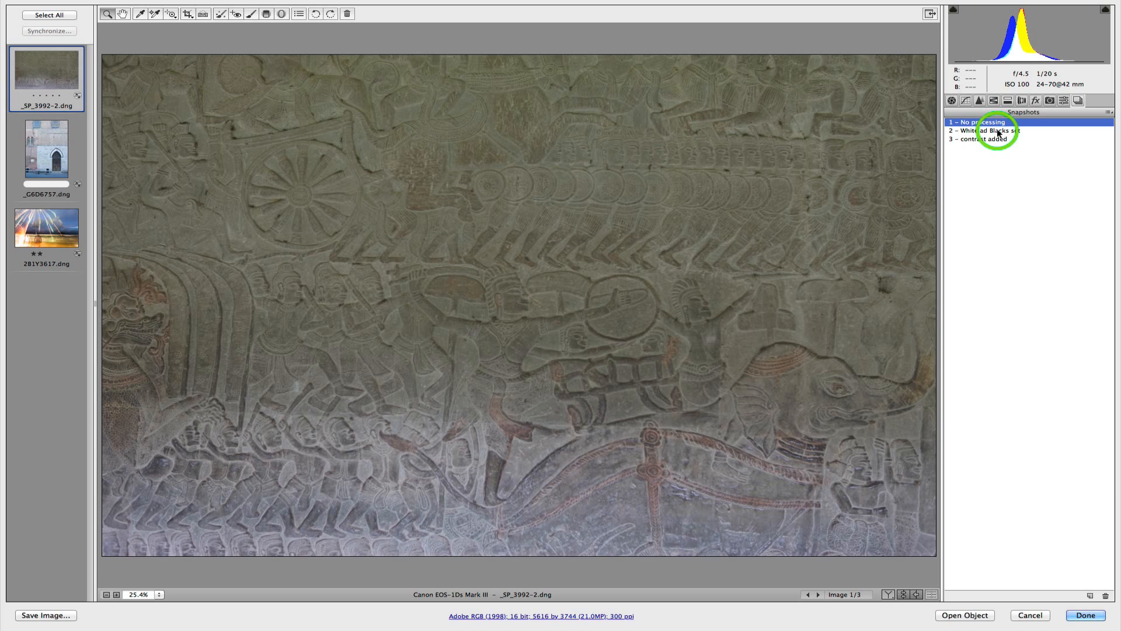
click(998, 130)
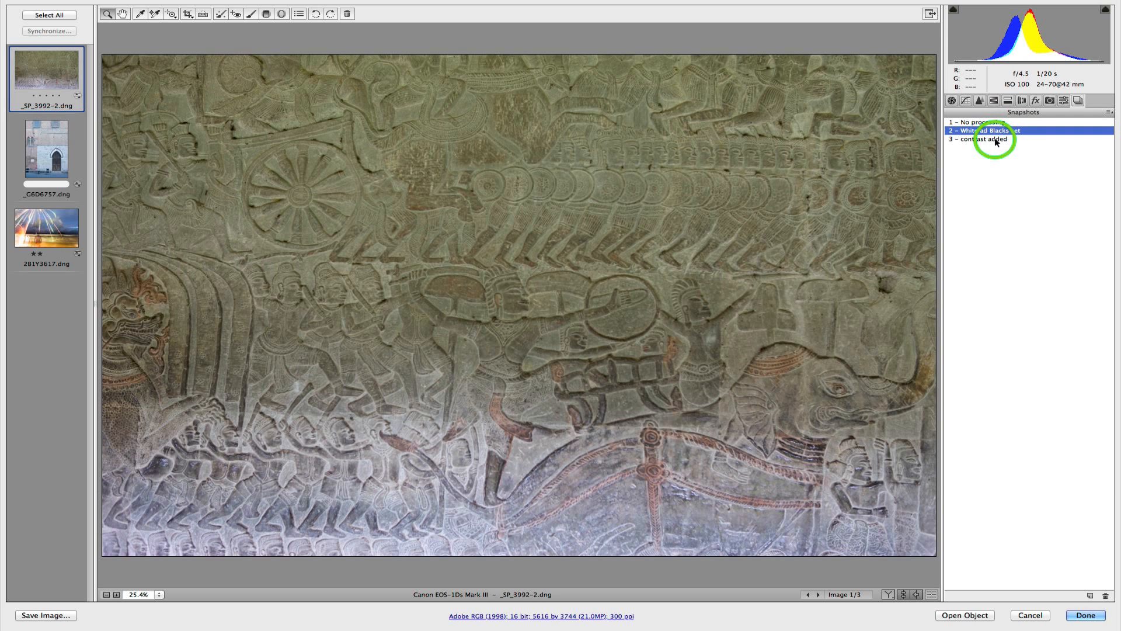
click(997, 140)
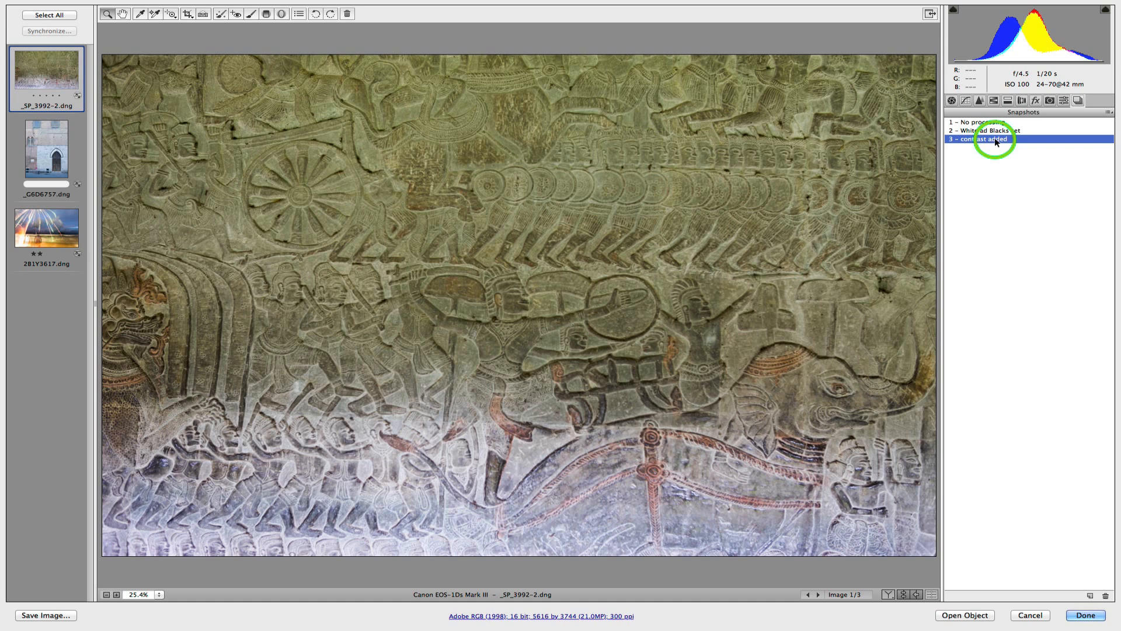
click(981, 124)
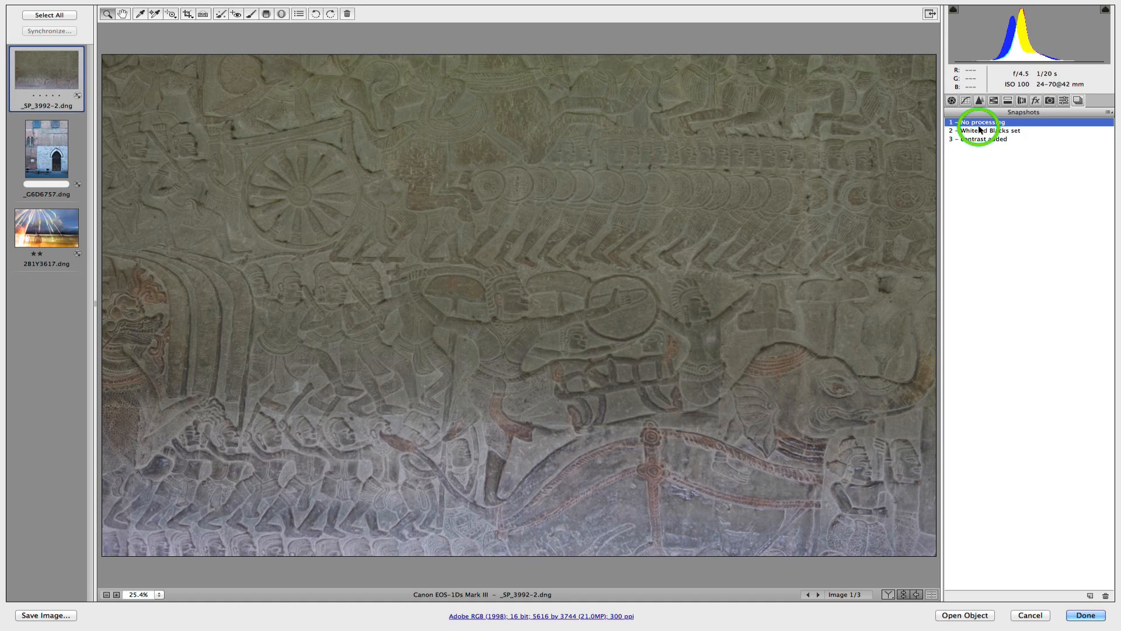
click(981, 131)
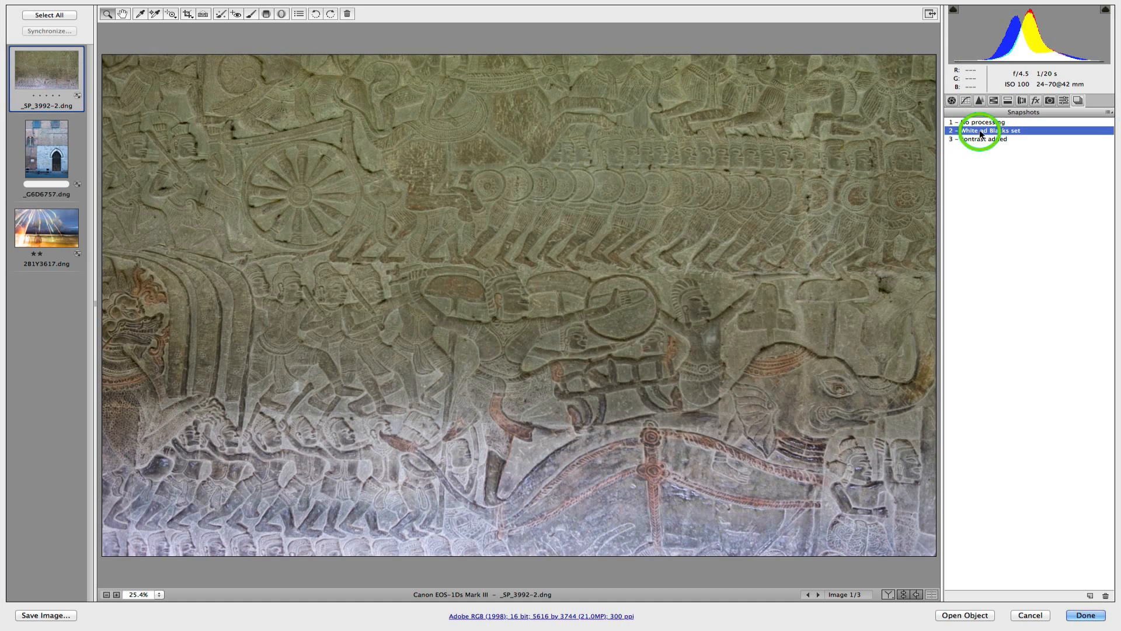
click(983, 140)
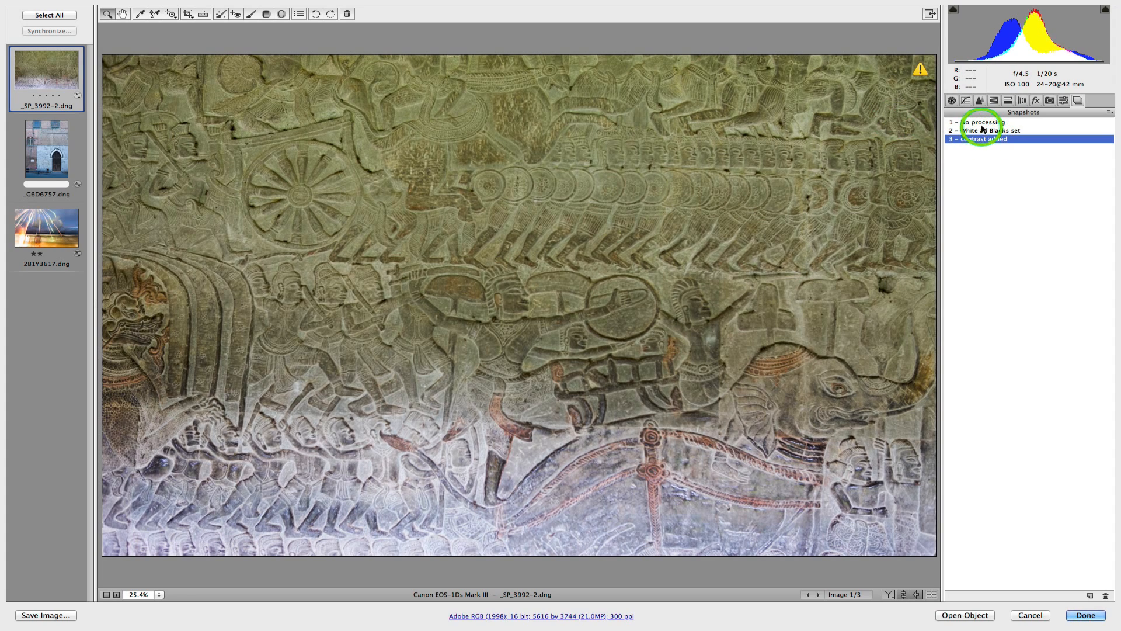
click(981, 122)
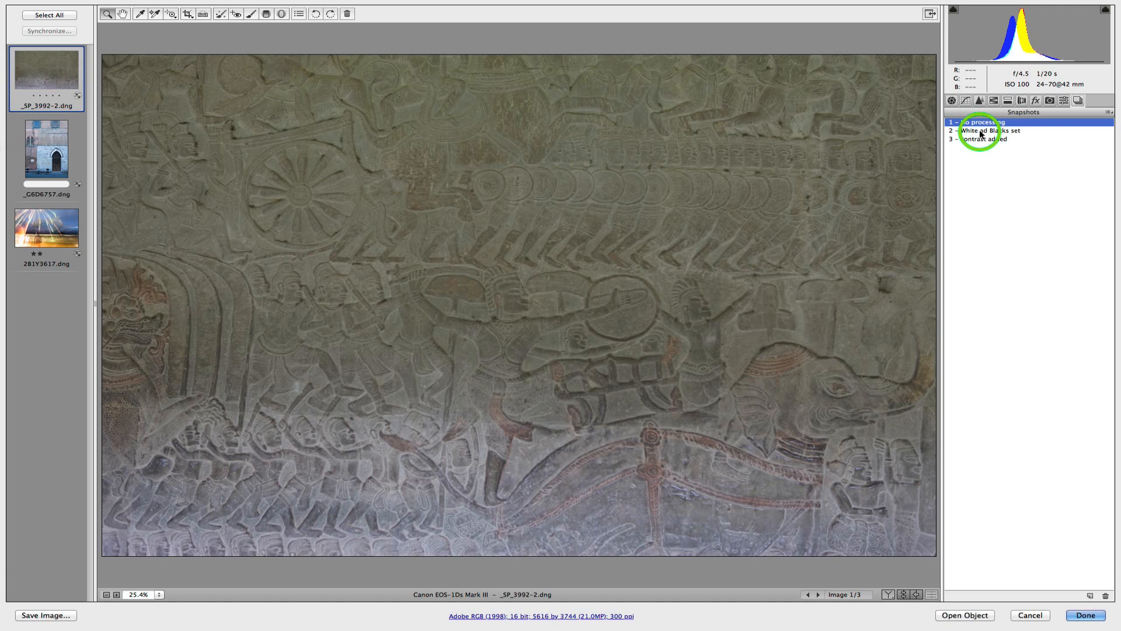
click(981, 132)
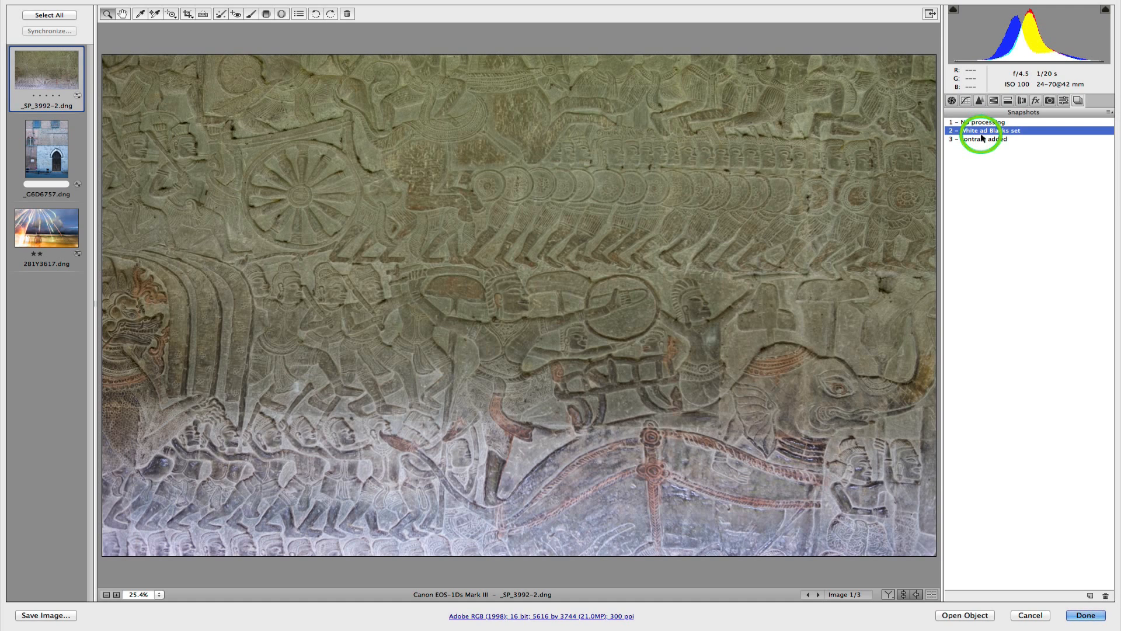
click(984, 140)
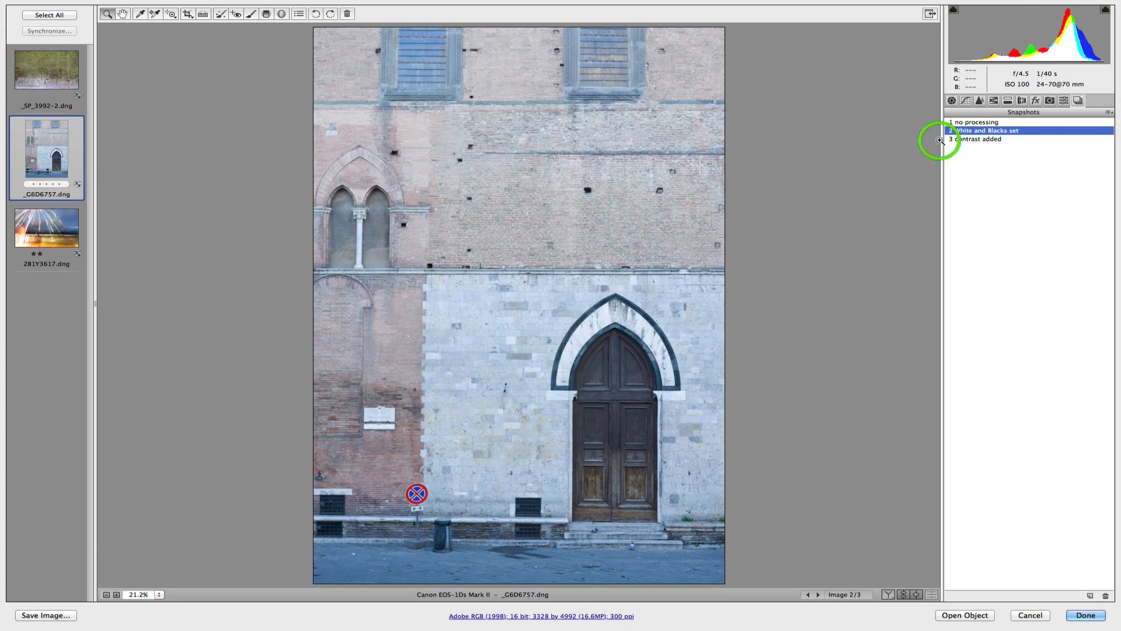
Compare the no processing, whites and blacks set, and contrast added snapshots of the building facade photo _G6D6757.dng.
click(974, 122)
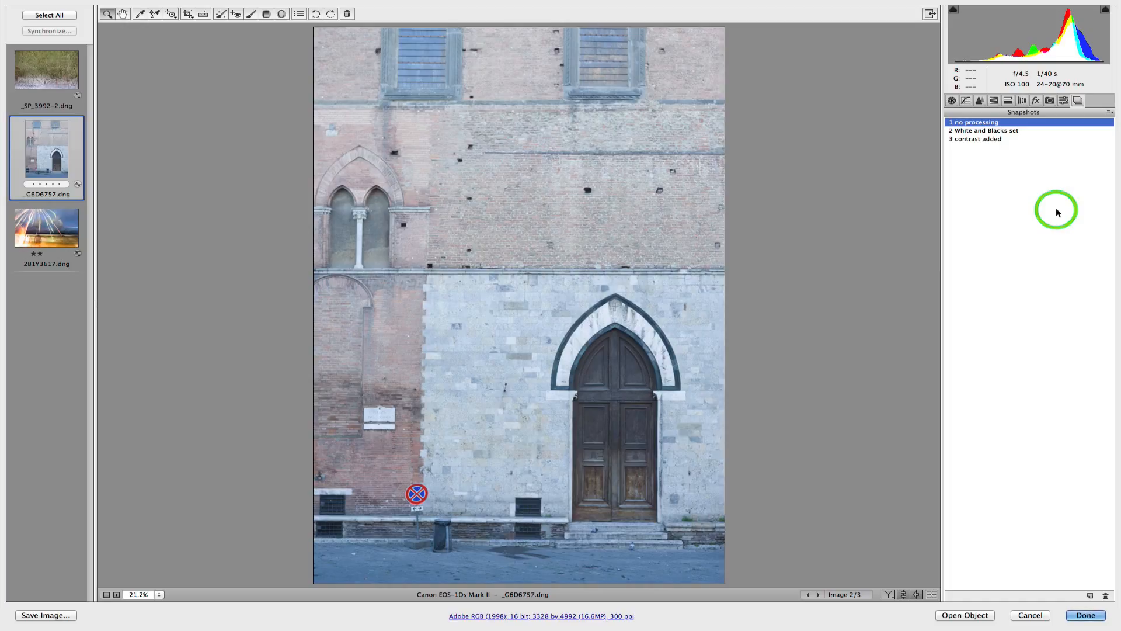
click(975, 131)
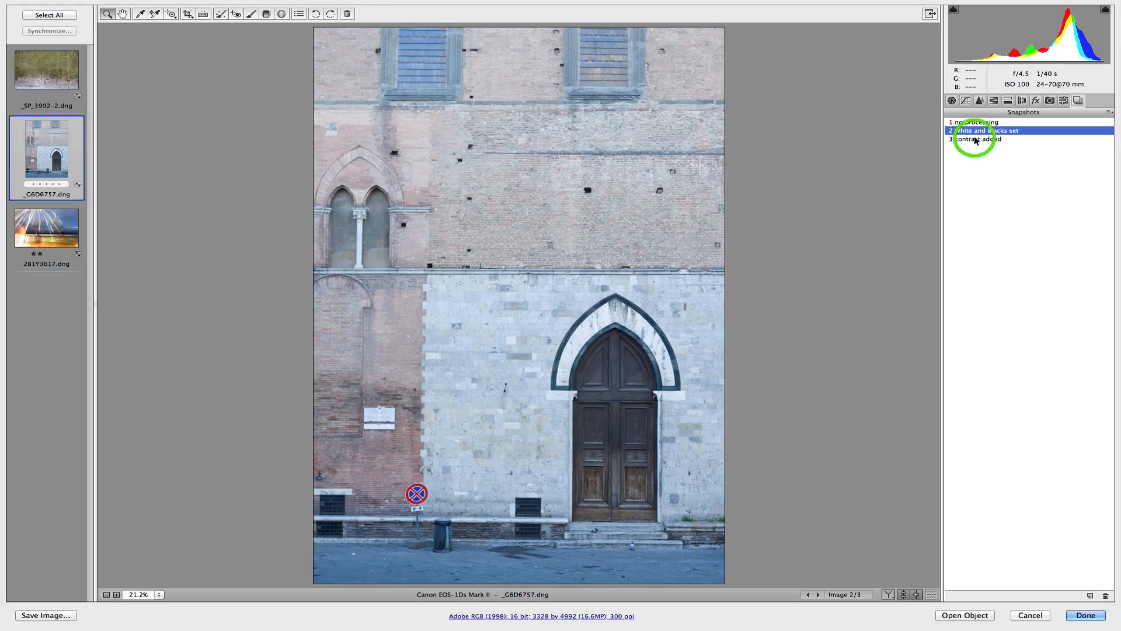
click(976, 141)
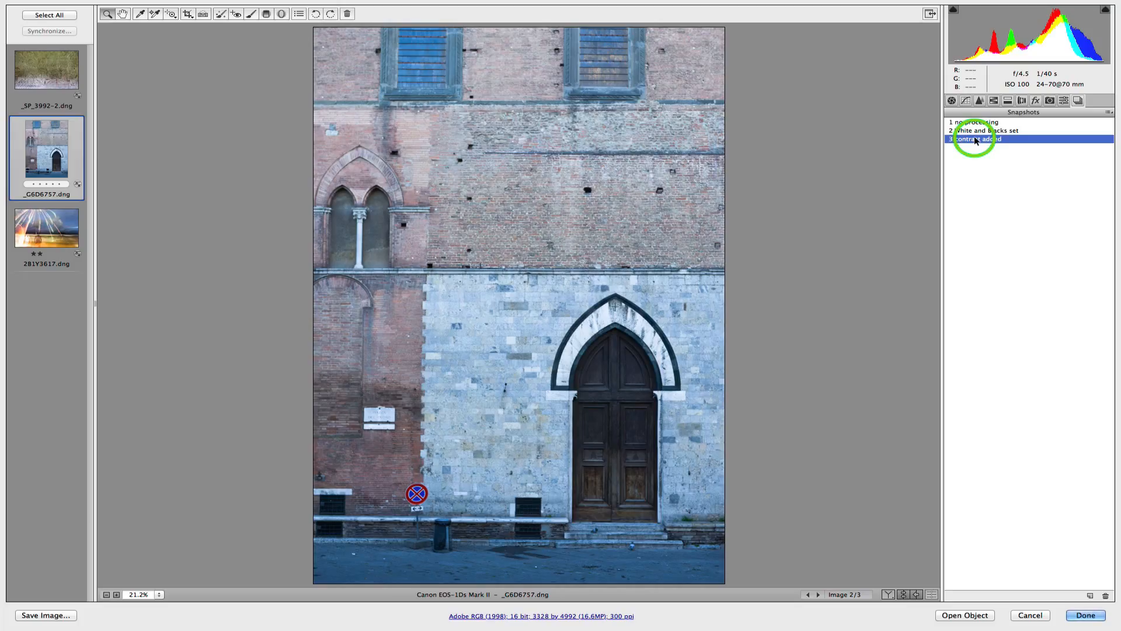
click(976, 123)
click(974, 132)
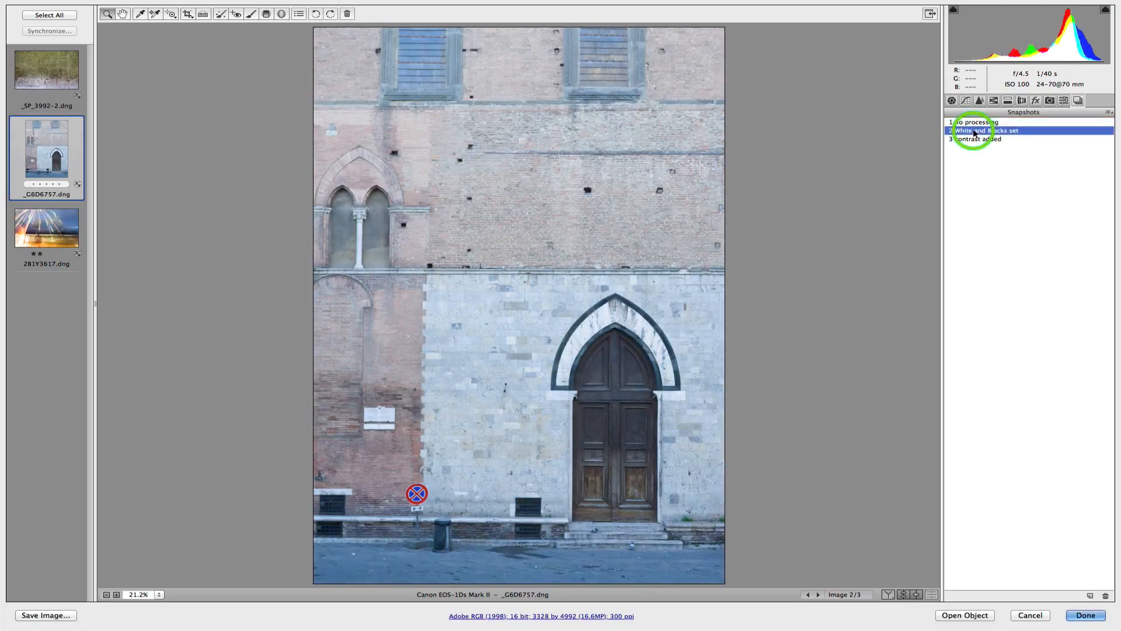
click(976, 140)
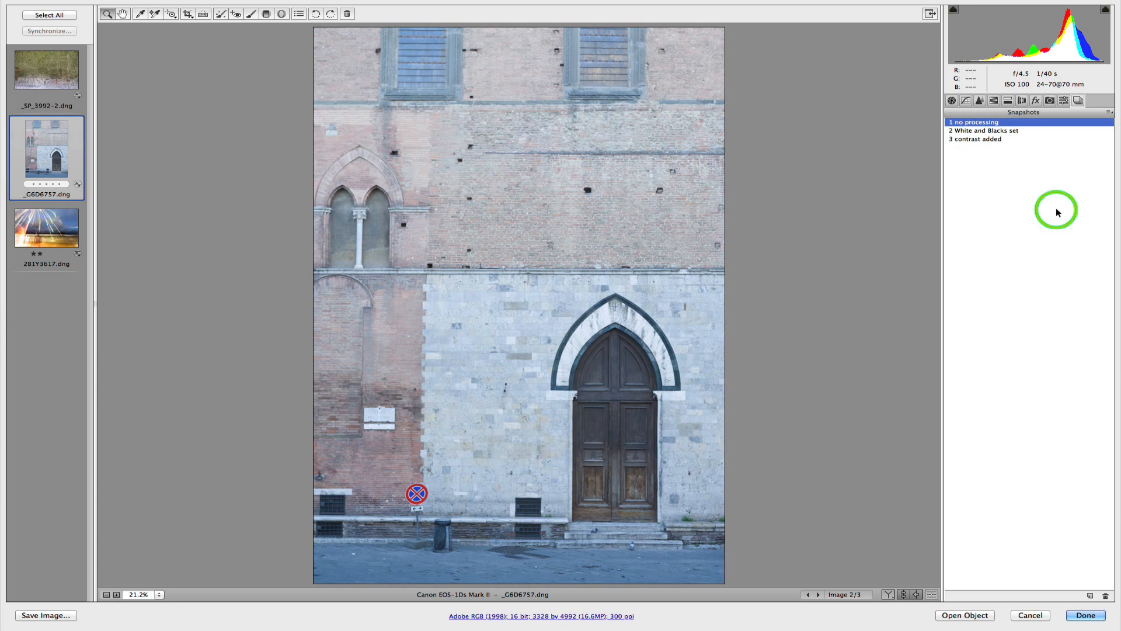
click(975, 132)
click(976, 140)
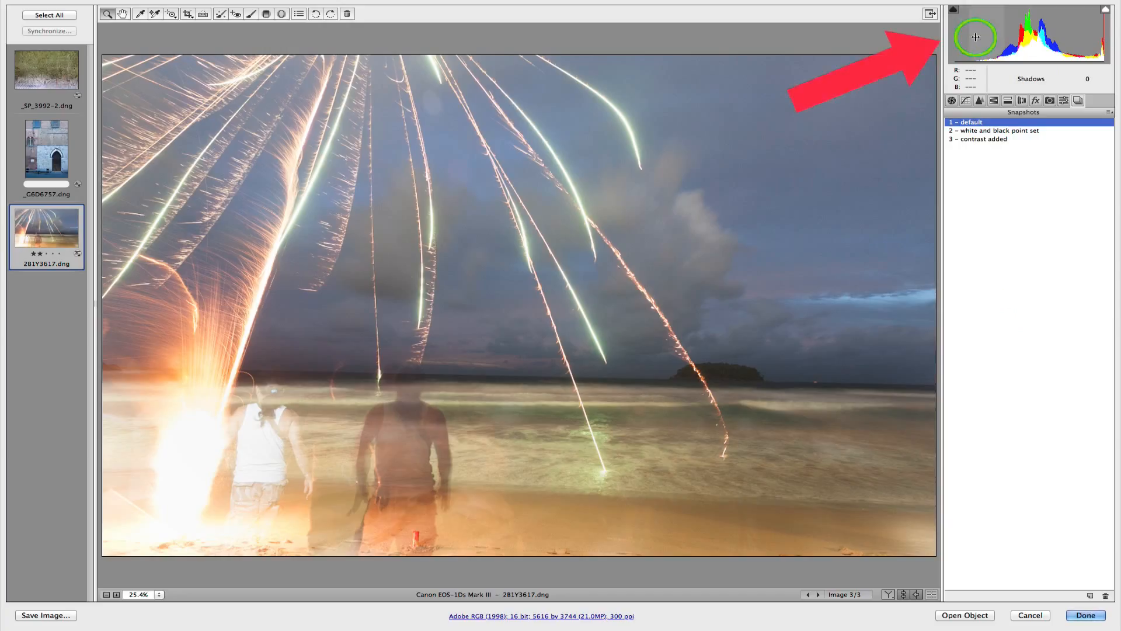
View the fireworks photo's white and black point set snapshot, followed by its contrast added snapshot.
click(999, 130)
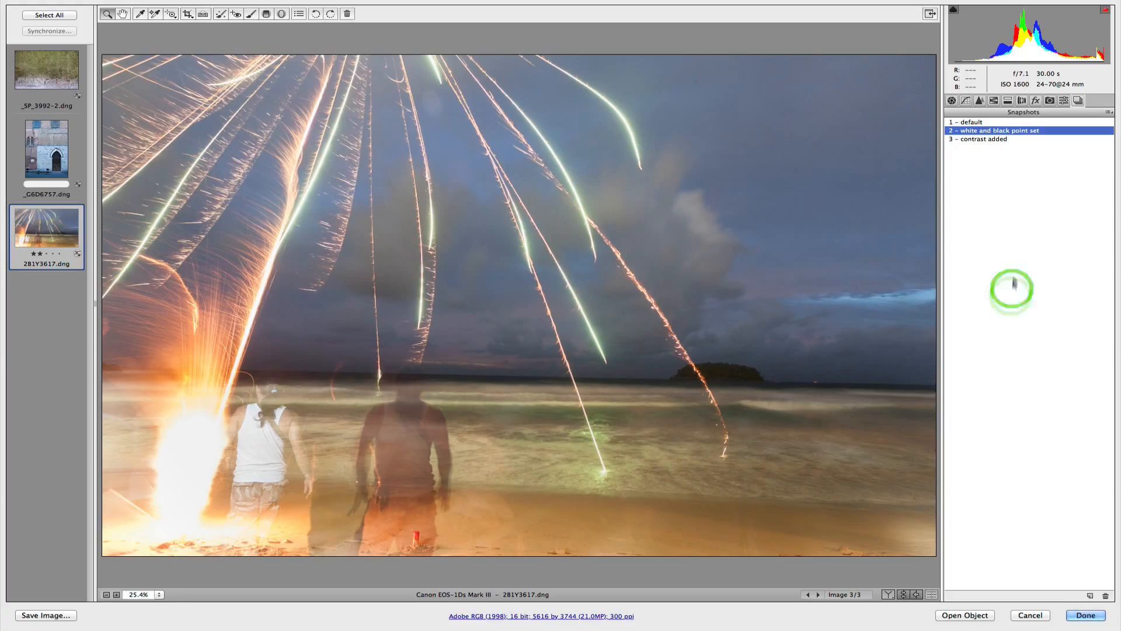
click(995, 142)
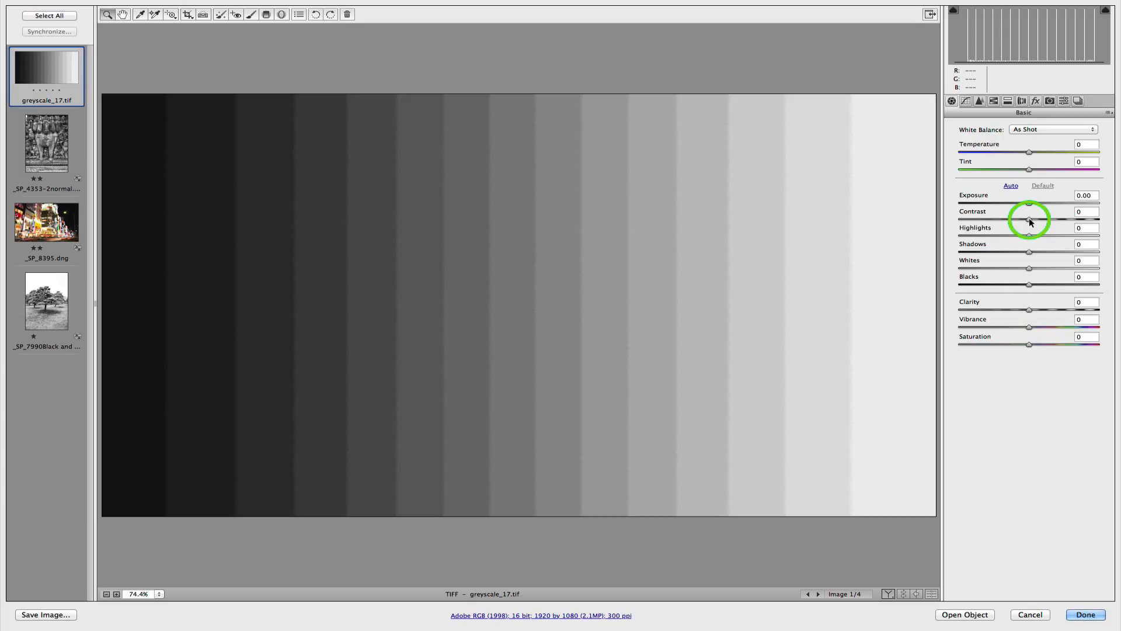
Lower the Contrast of the greyscale step image greyscale_17.tif to -100.
mouse_move(1031, 222)
mouse_down()
mouse_move(1103, 222)
mouse_move(1029, 225)
mouse_up()
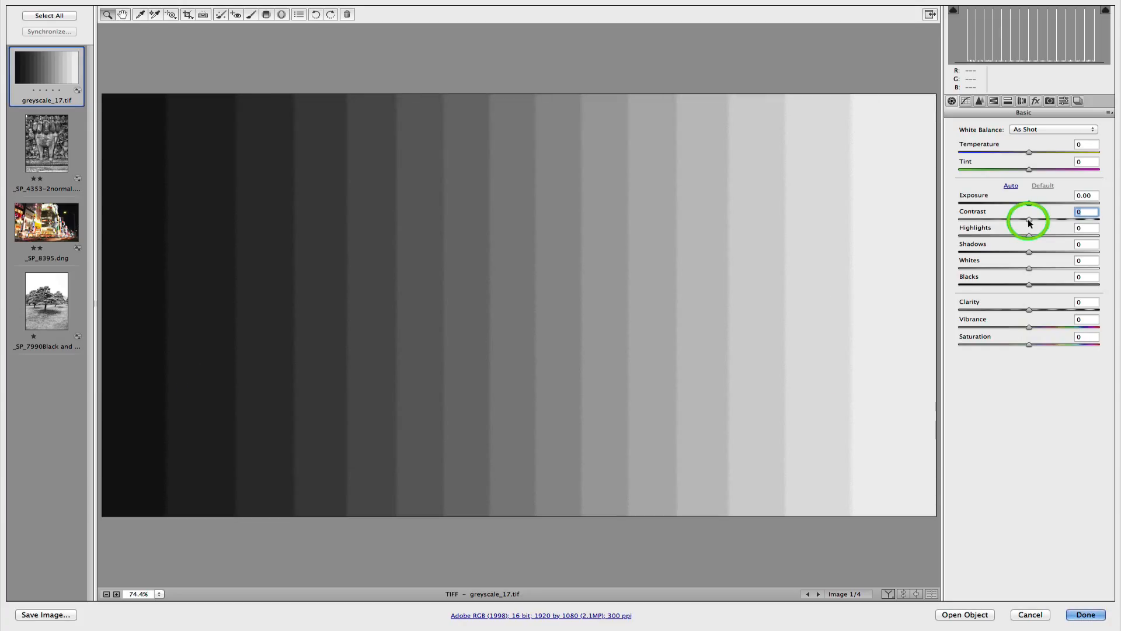
drag(1029, 223, 953, 225)
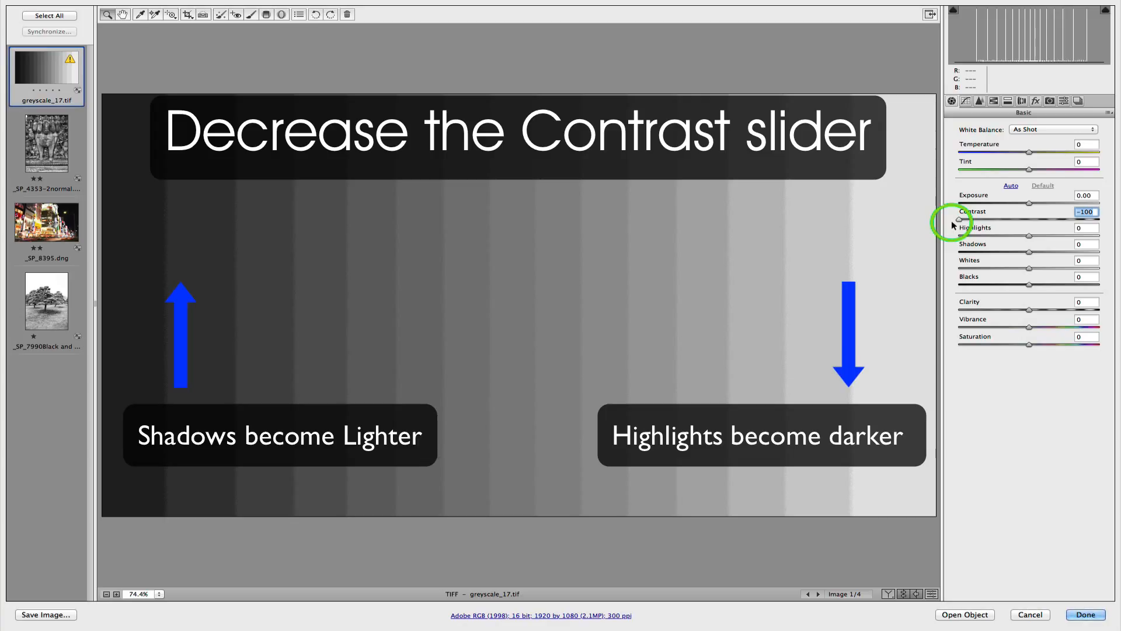
Return the Contrast of the greyscale step image greyscale_17.tif to 0.
drag(953, 226, 1023, 223)
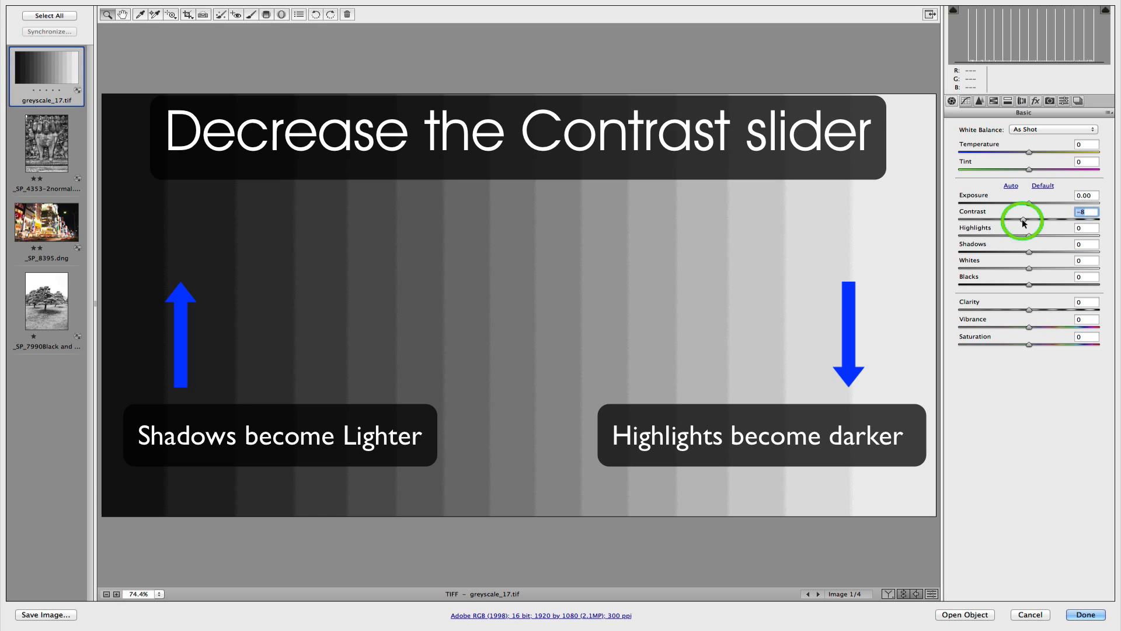
double_click(1023, 221)
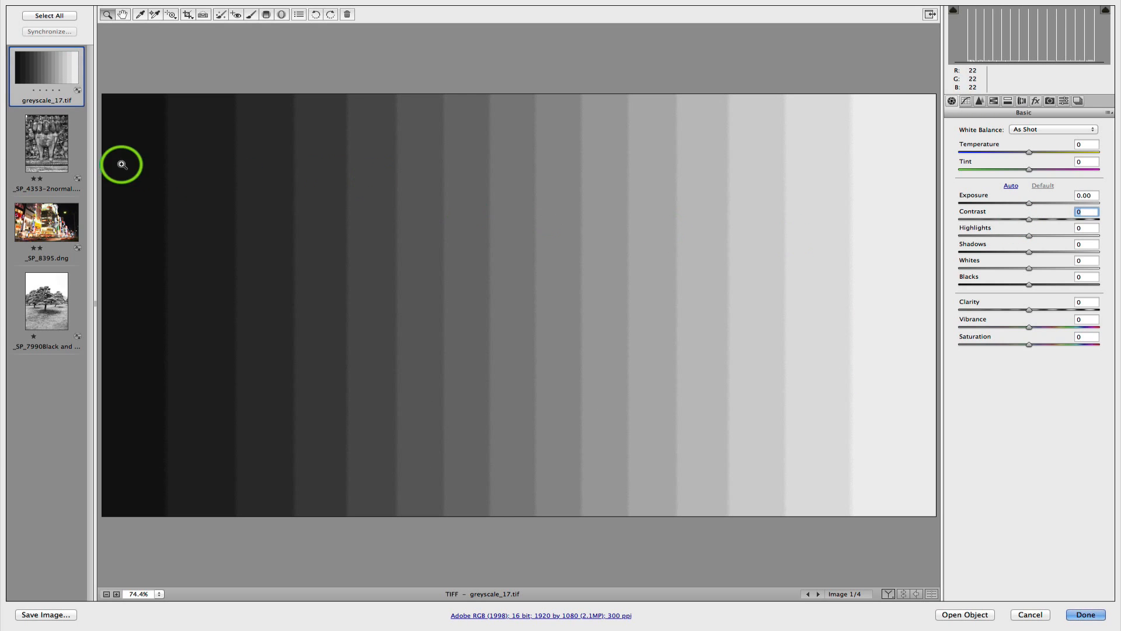
Try high Contrast of about +99 and low Contrast on the stone carving photo _SP_4353-2normal.dng, returning it to 0 each time.
click(47, 157)
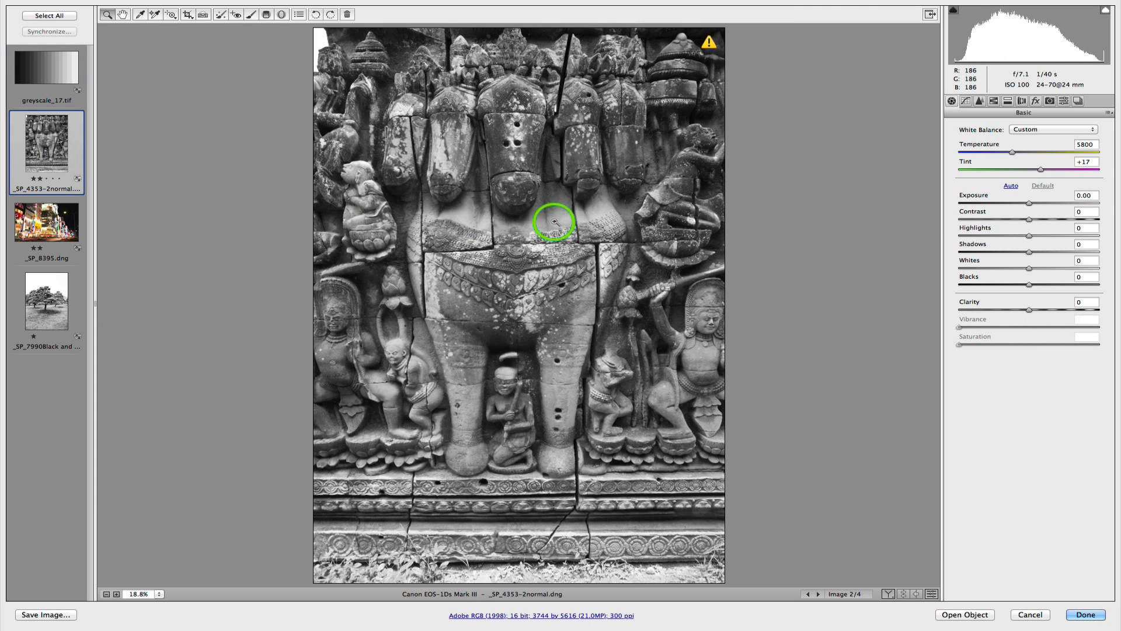
click(1030, 220)
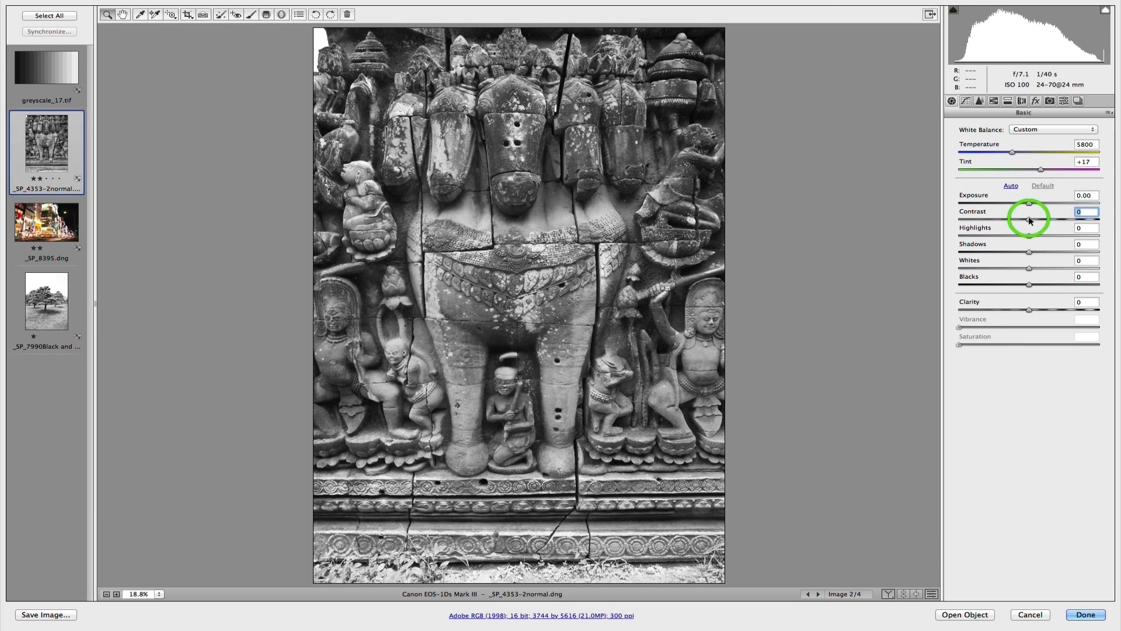
drag(1030, 219, 1100, 225)
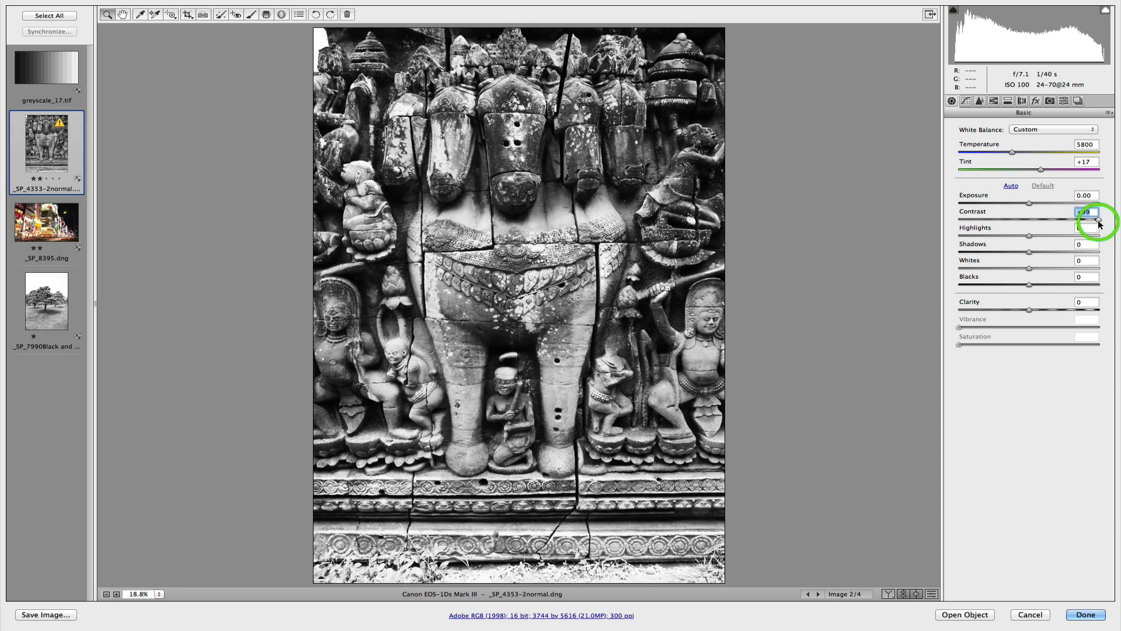
double_click(1098, 224)
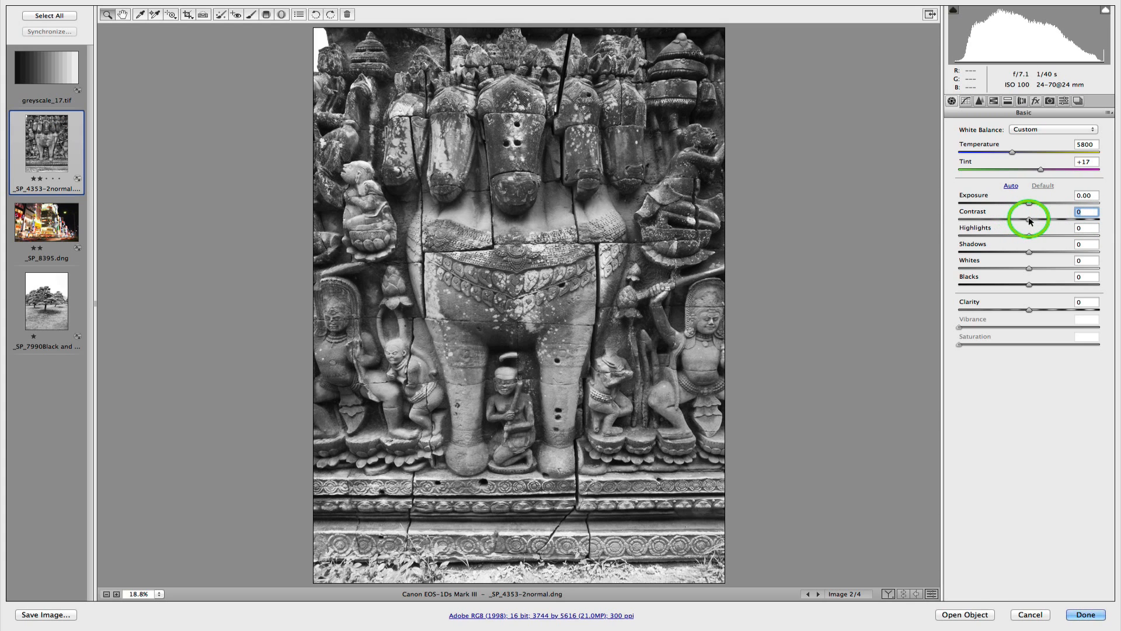
drag(1030, 221, 947, 223)
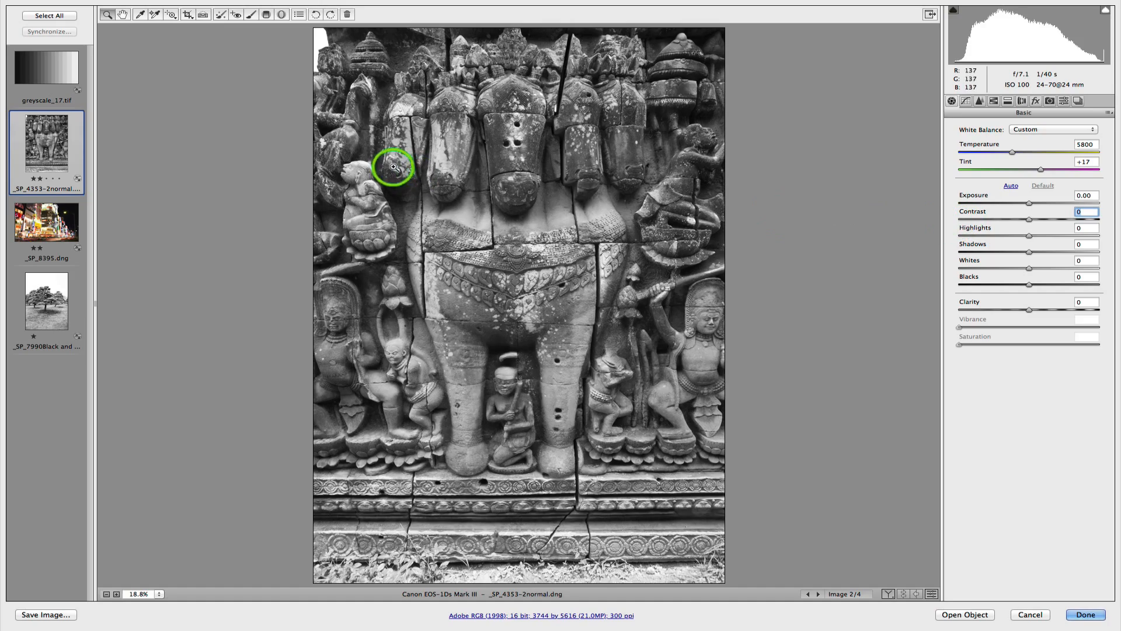
Compare Contrast at +98, 0 and -100 on the night street photo _SP_8395.dng, and leave the Contrast strongly raised.
click(35, 217)
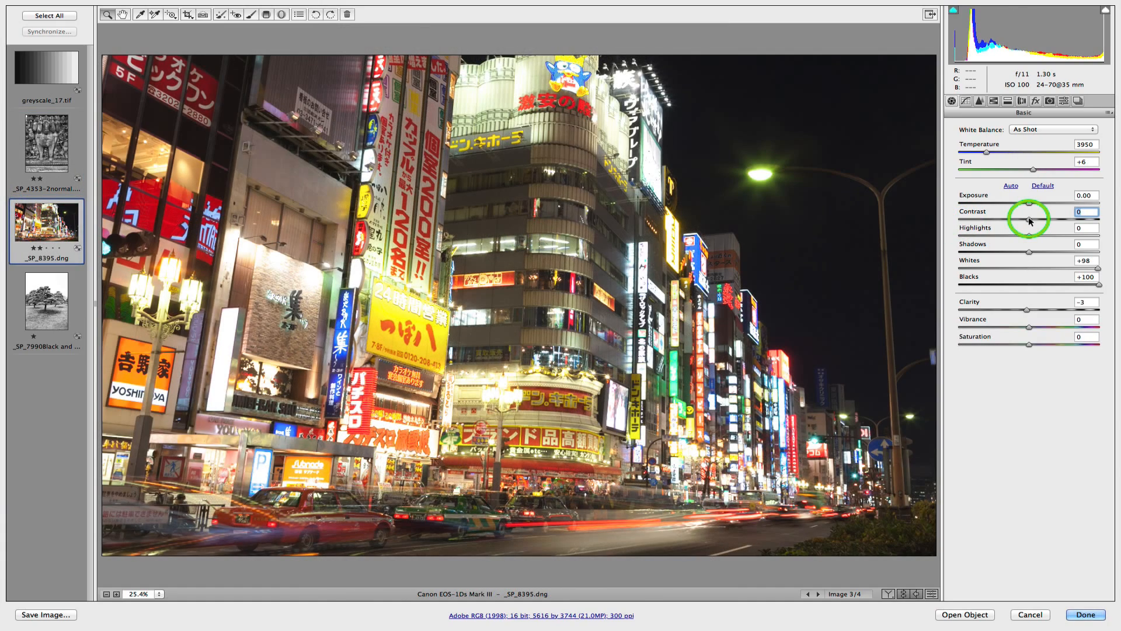
drag(1032, 221, 1099, 222)
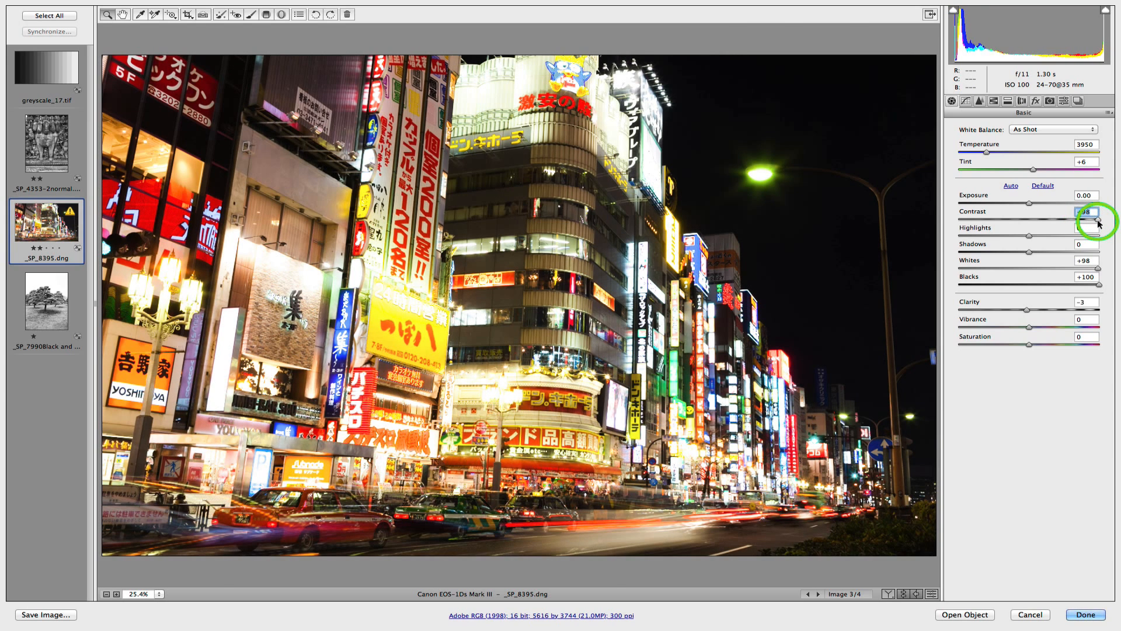
double_click(1098, 222)
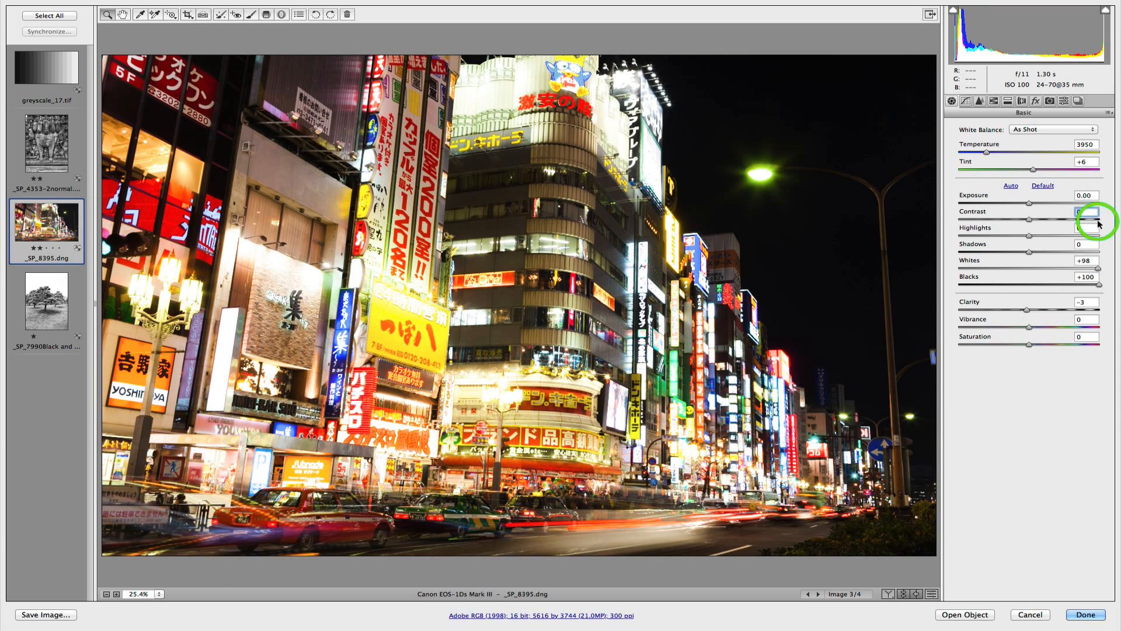
drag(1030, 222, 959, 226)
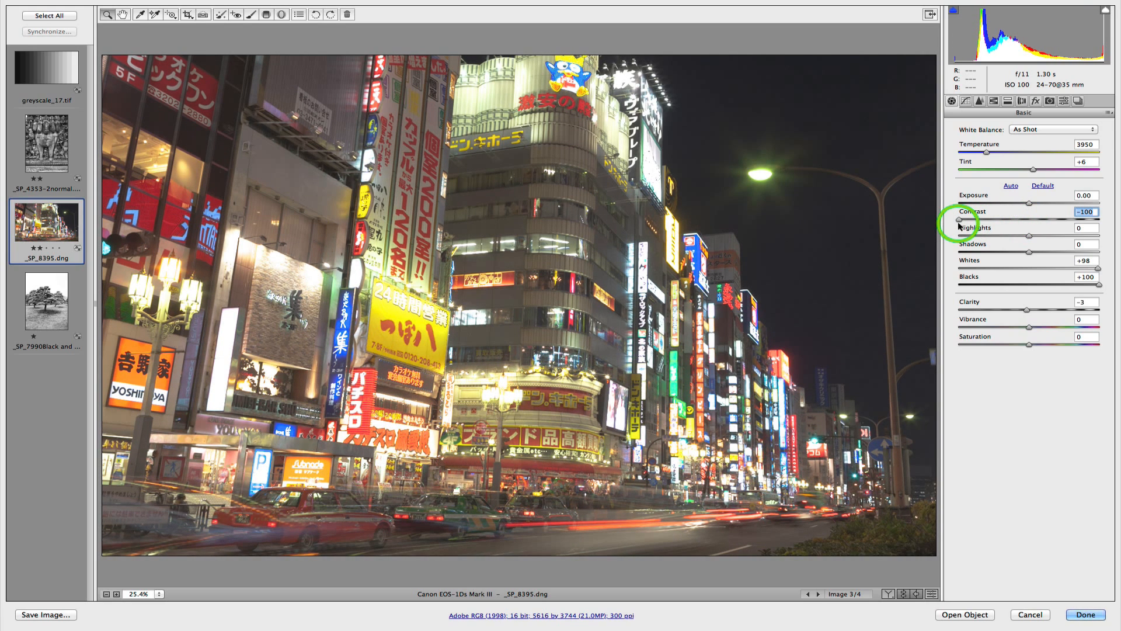
double_click(959, 225)
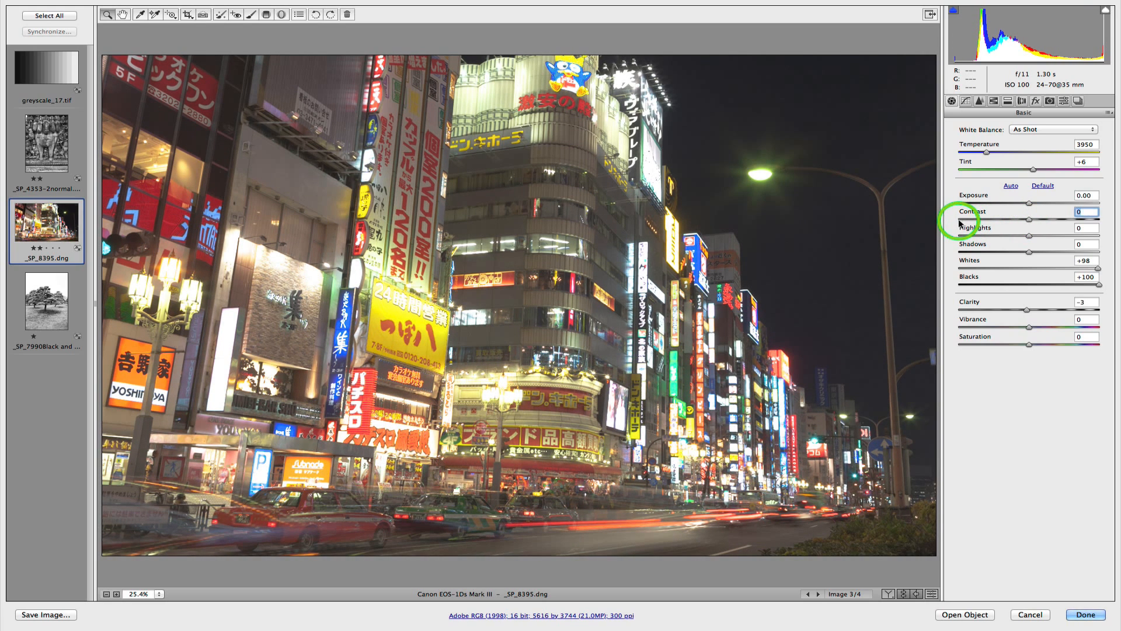
drag(1028, 220, 1109, 220)
Try Contrast at +100 and -100 on the black and white tree photo, and reset it to 0.
double_click(1028, 219)
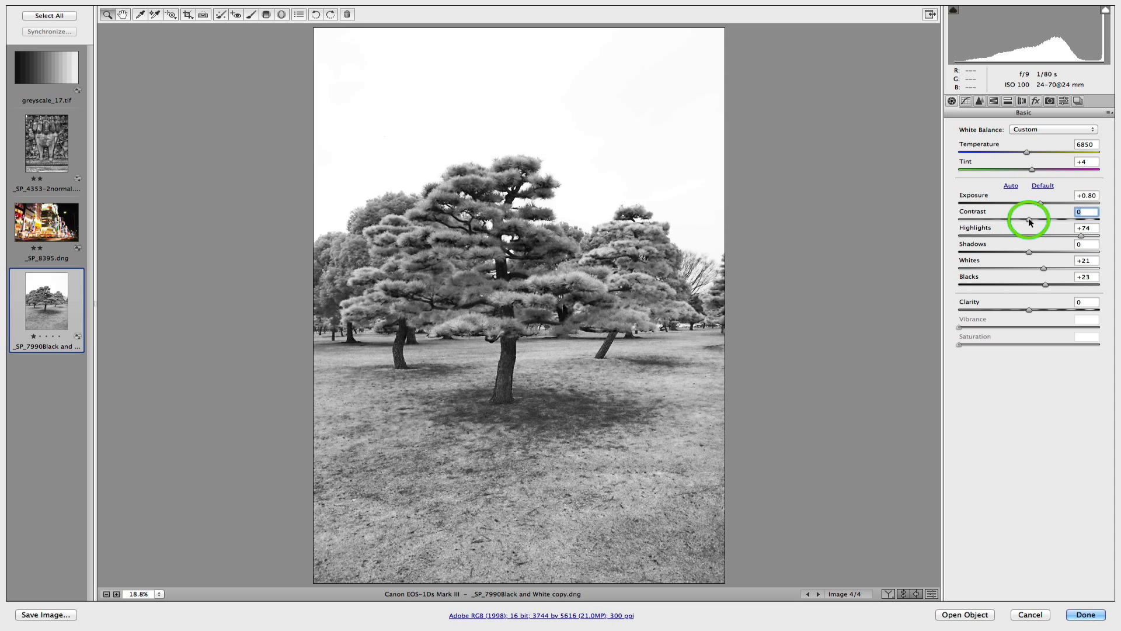
drag(1028, 218, 1104, 220)
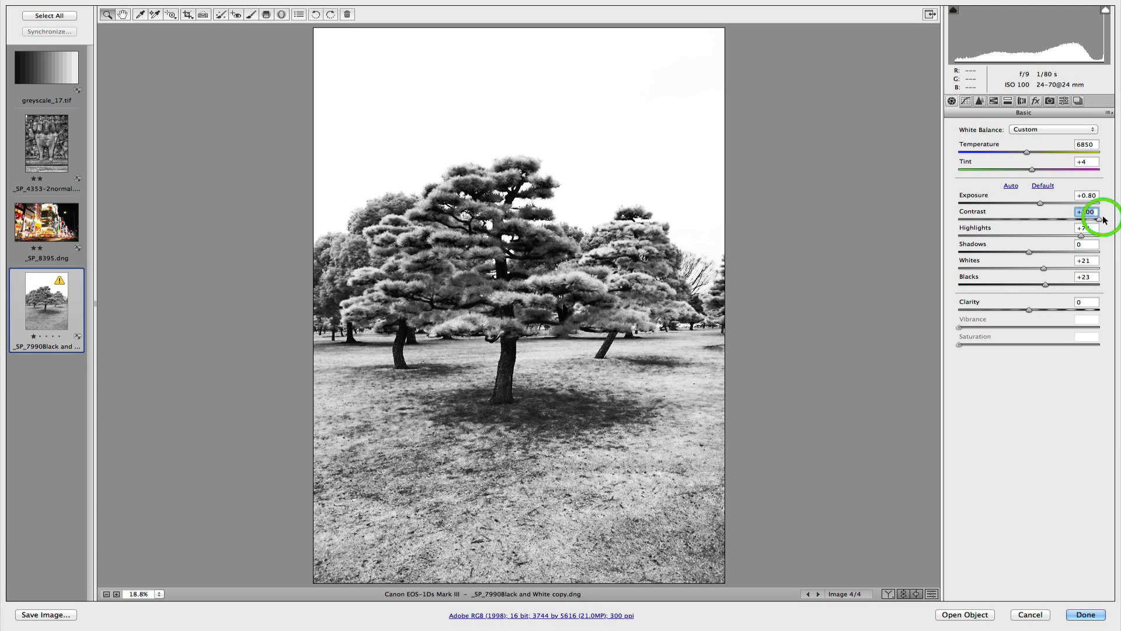
drag(1103, 220, 931, 217)
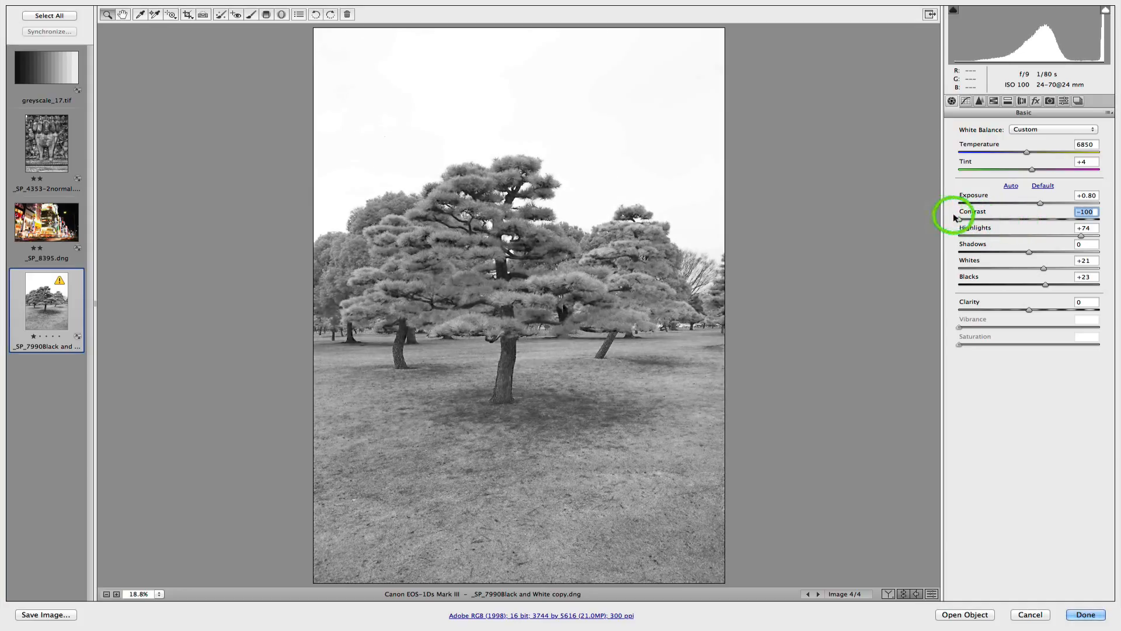
double_click(960, 220)
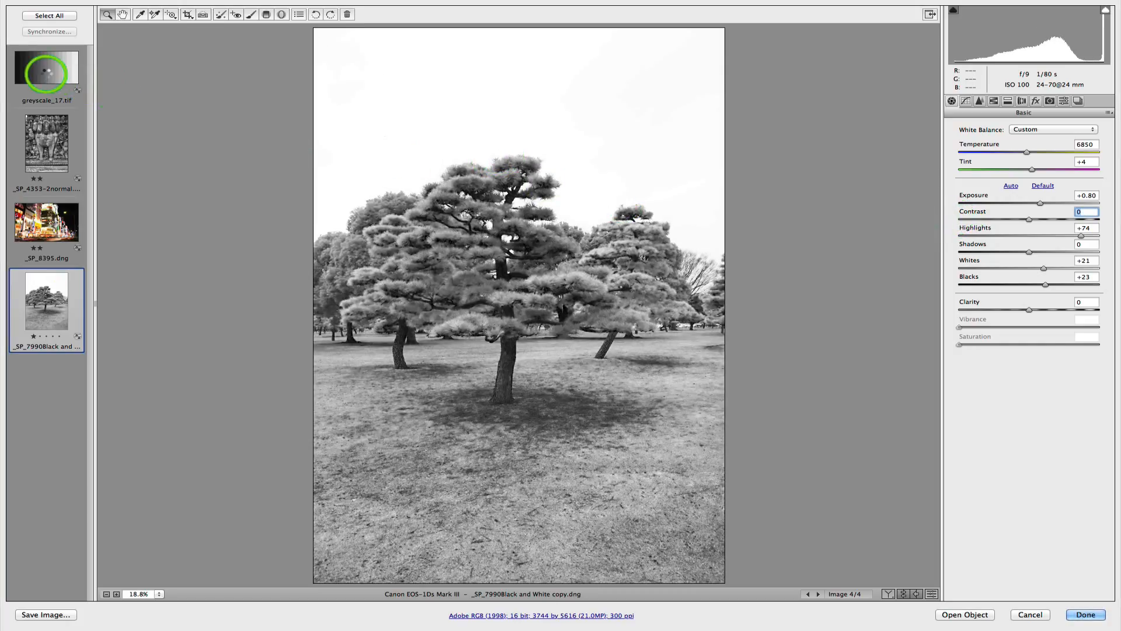
Open the parametric Tone Curve for greyscale_17.tif and test lowering Darks, setting it to -56 and resetting it to 0.
click(46, 76)
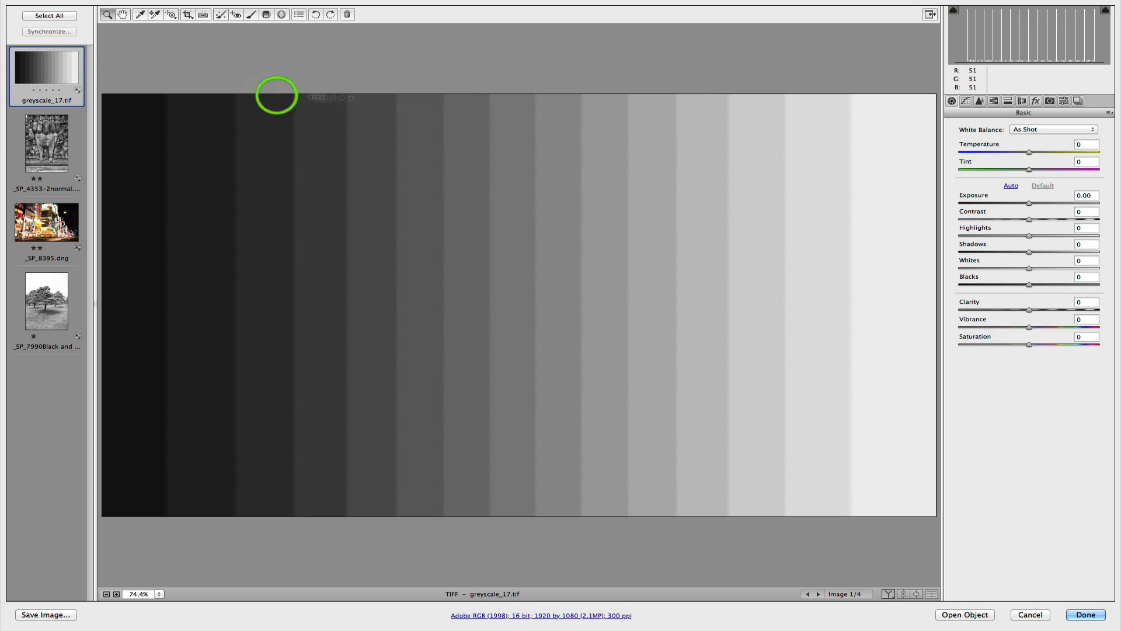
click(966, 101)
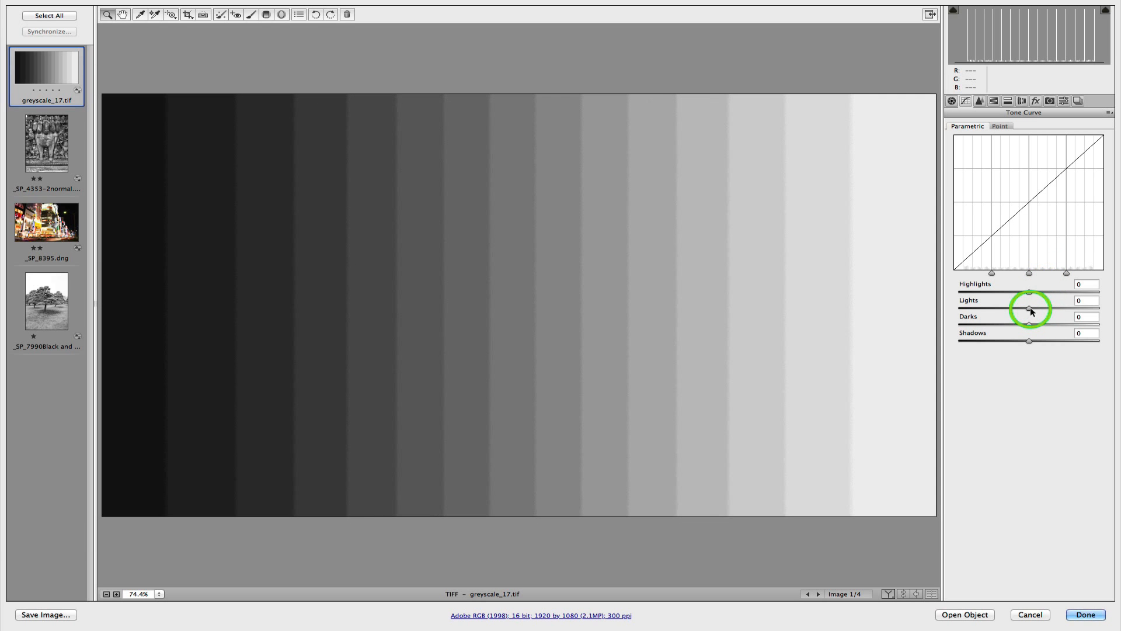
drag(1030, 312, 991, 325)
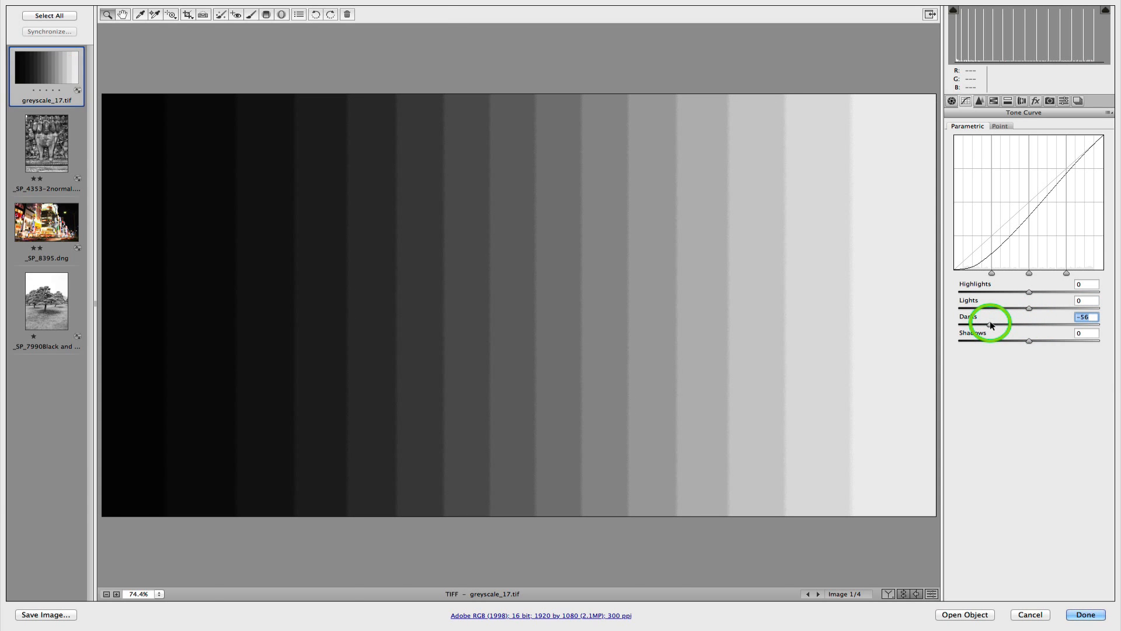
double_click(990, 324)
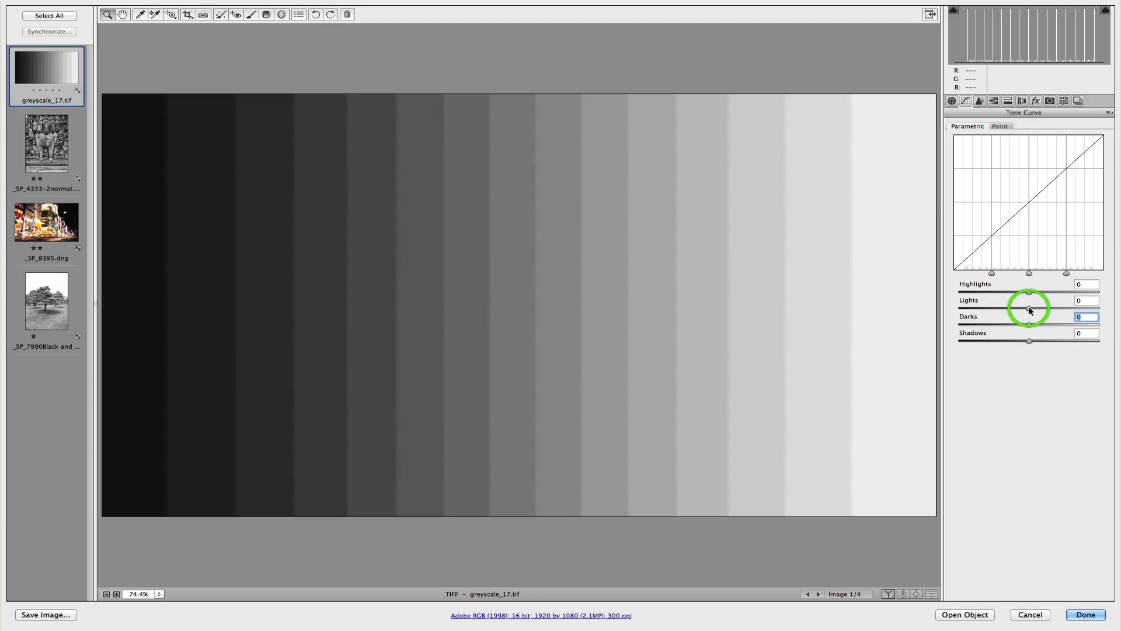
drag(1030, 310, 994, 322)
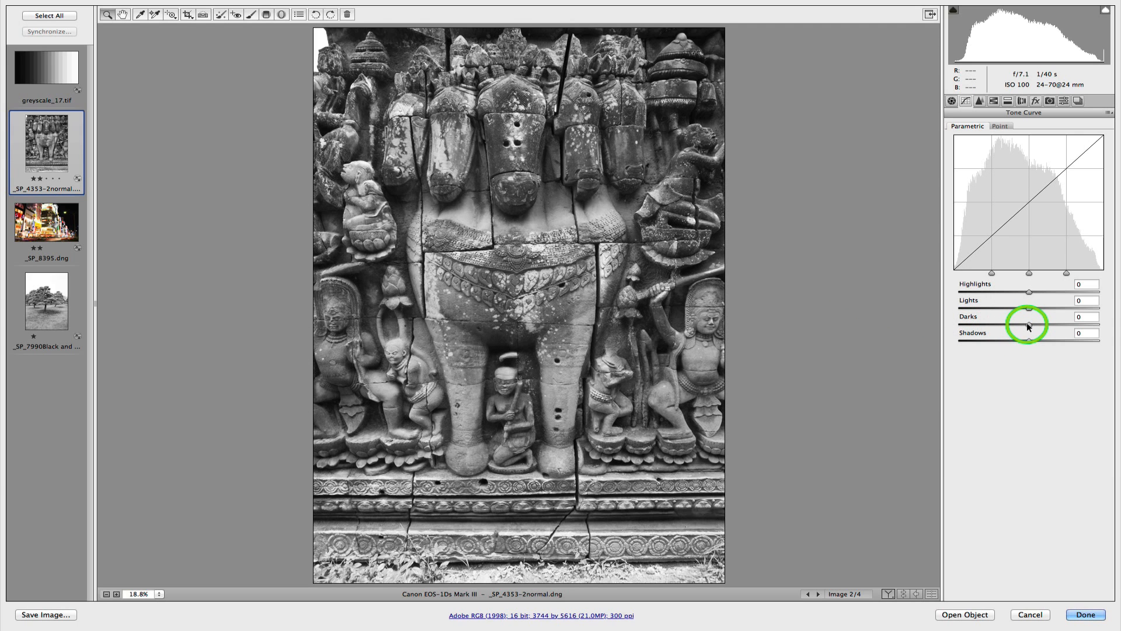
Lower the tone curve Darks of the stone carving photo _SP_4353-2normal.dng to -43 and raise its Highlights.
click(1029, 325)
drag(1028, 326, 1000, 327)
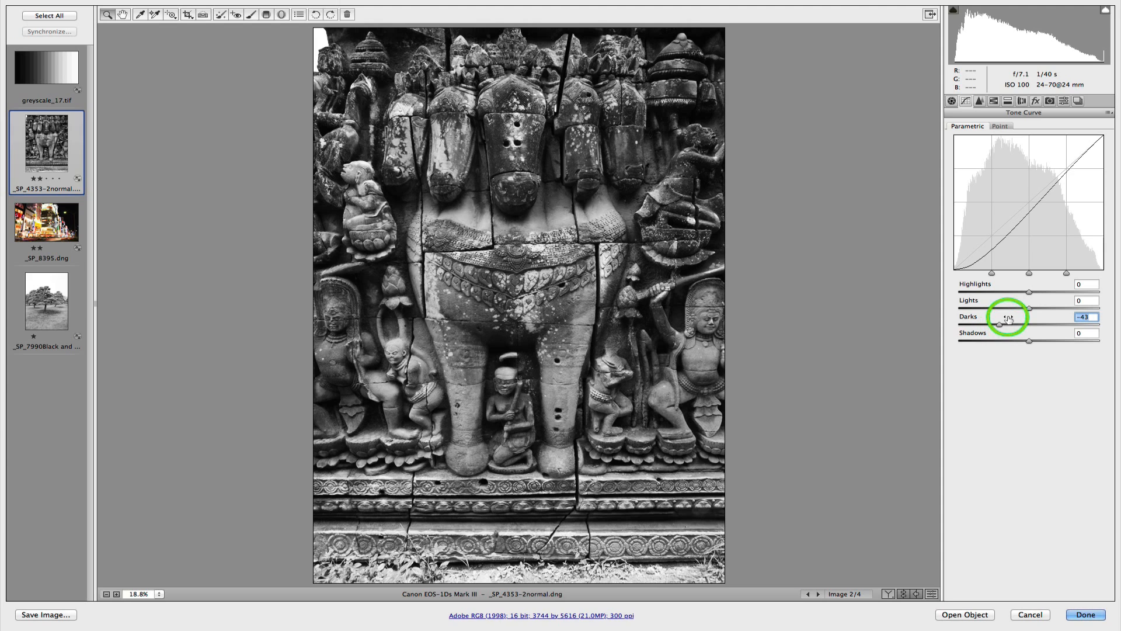
drag(1029, 293, 1055, 294)
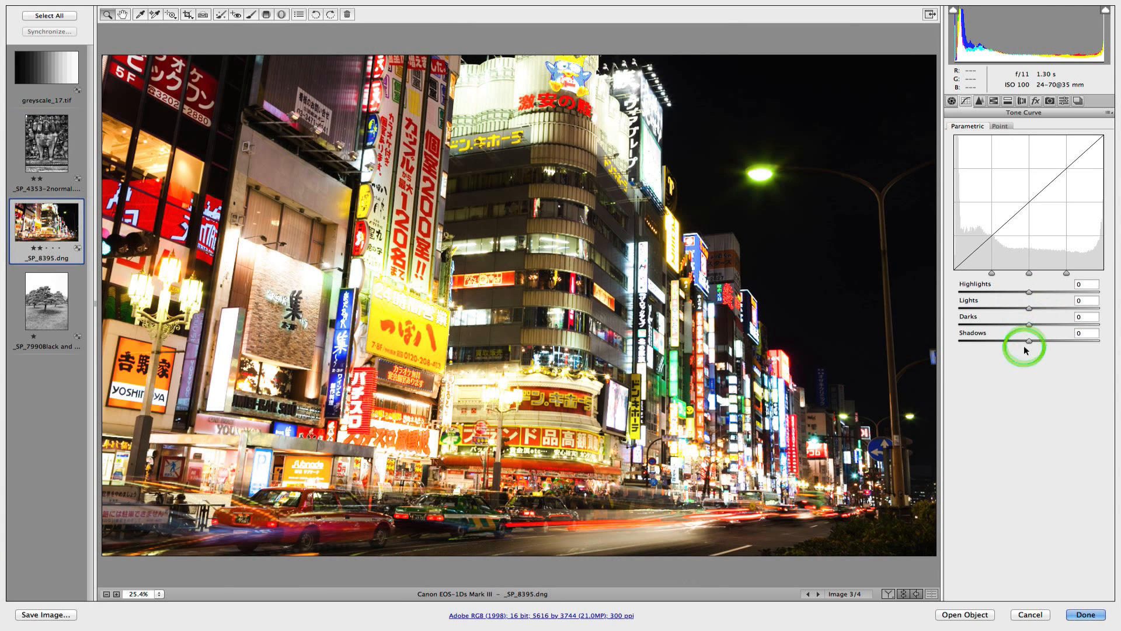
Set the tone curve Darks to -25 and Shadows to -36 for the night street photo _SP_8395.dng, and adjust its Highlights.
click(1030, 324)
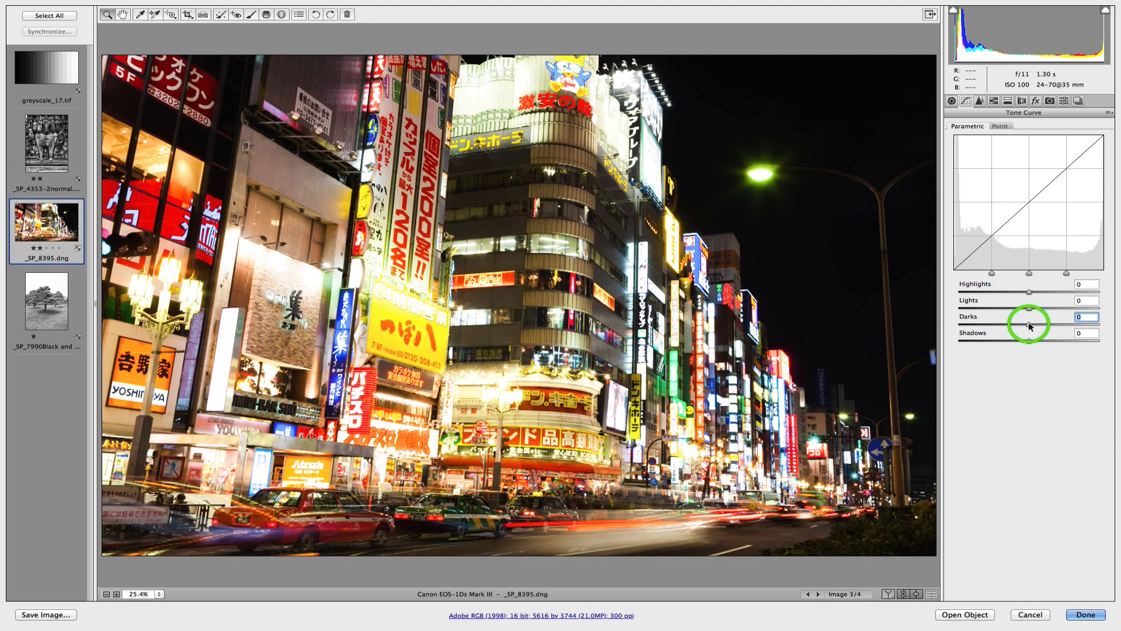
drag(1029, 326, 1004, 342)
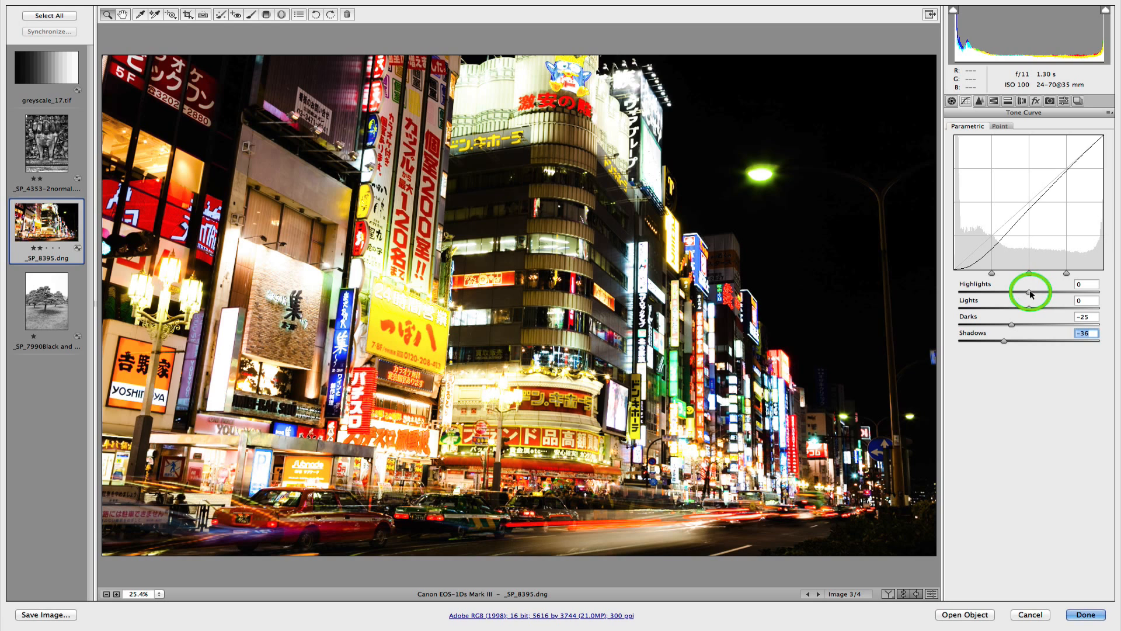
mouse_move(1031, 294)
mouse_down()
mouse_move(1078, 297)
mouse_move(999, 295)
mouse_move(1010, 293)
mouse_up()
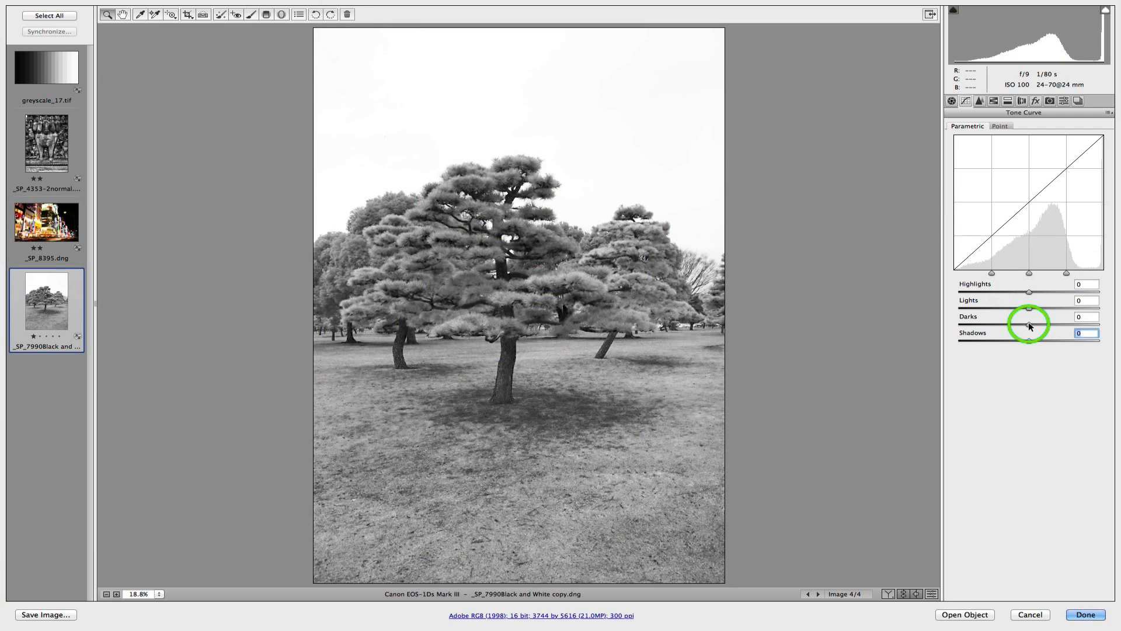
Set the tone curve Darks to -53 and Highlights to +25 for the black and white tree photo.
click(1031, 325)
drag(1031, 326, 992, 325)
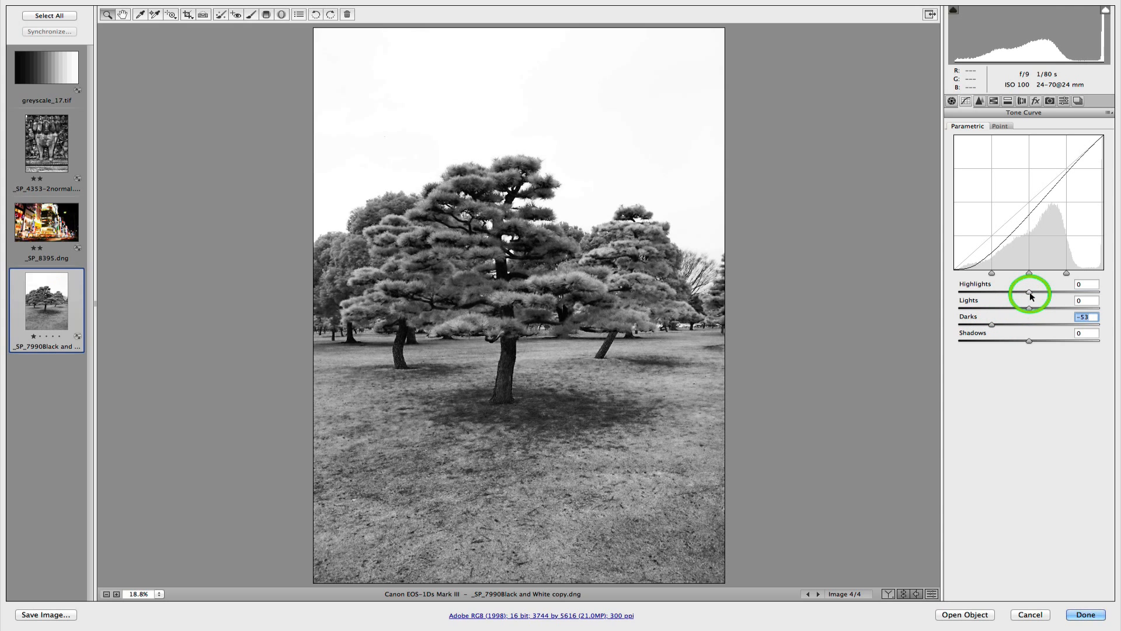
drag(1029, 292, 1048, 294)
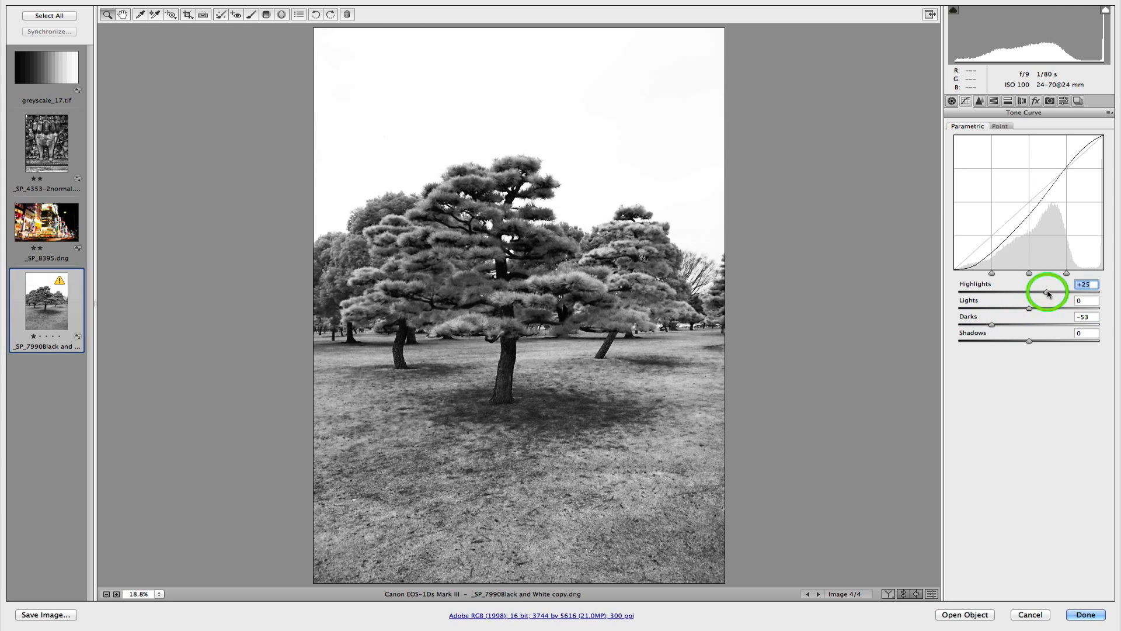